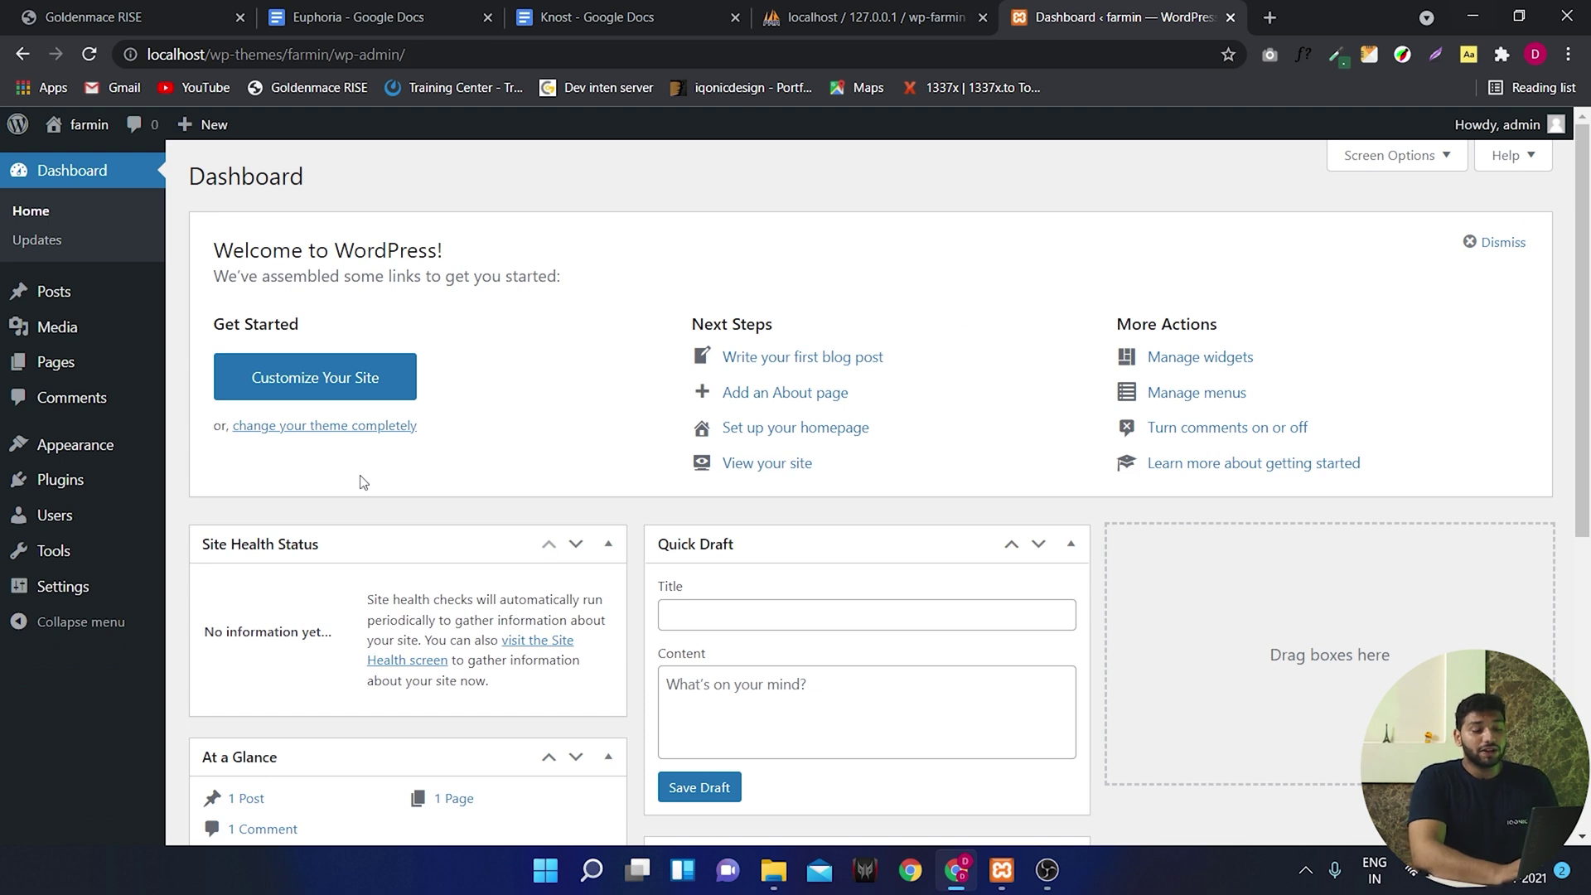
Upload and install the Farmin theme from farmin.zip, then install YITH WooCommerce Wishlist.
left_click(59, 445)
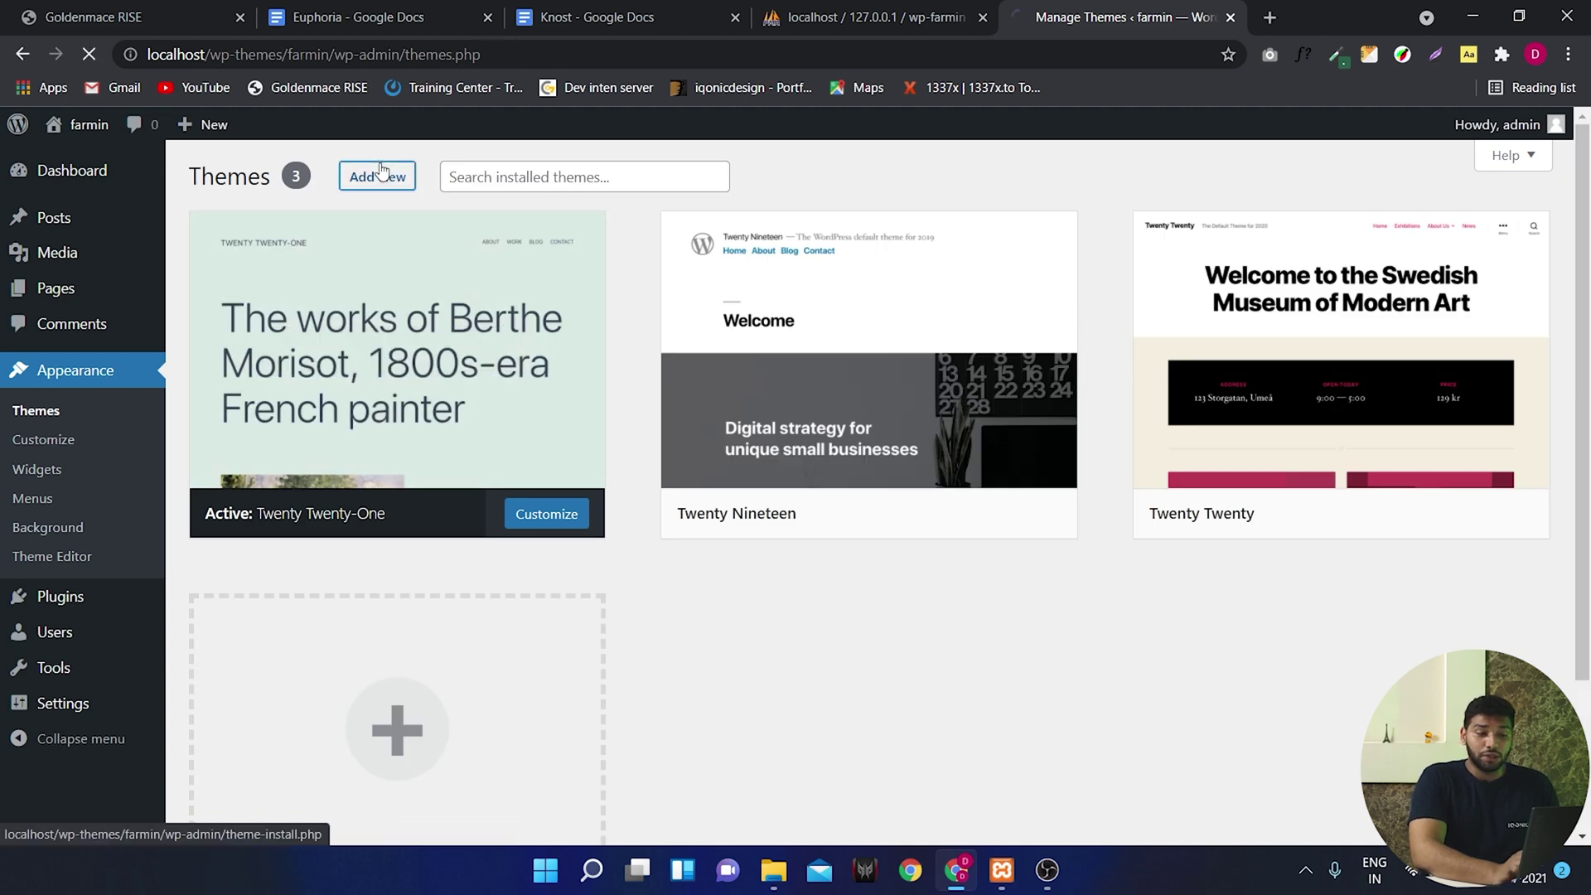
left_click(404, 178)
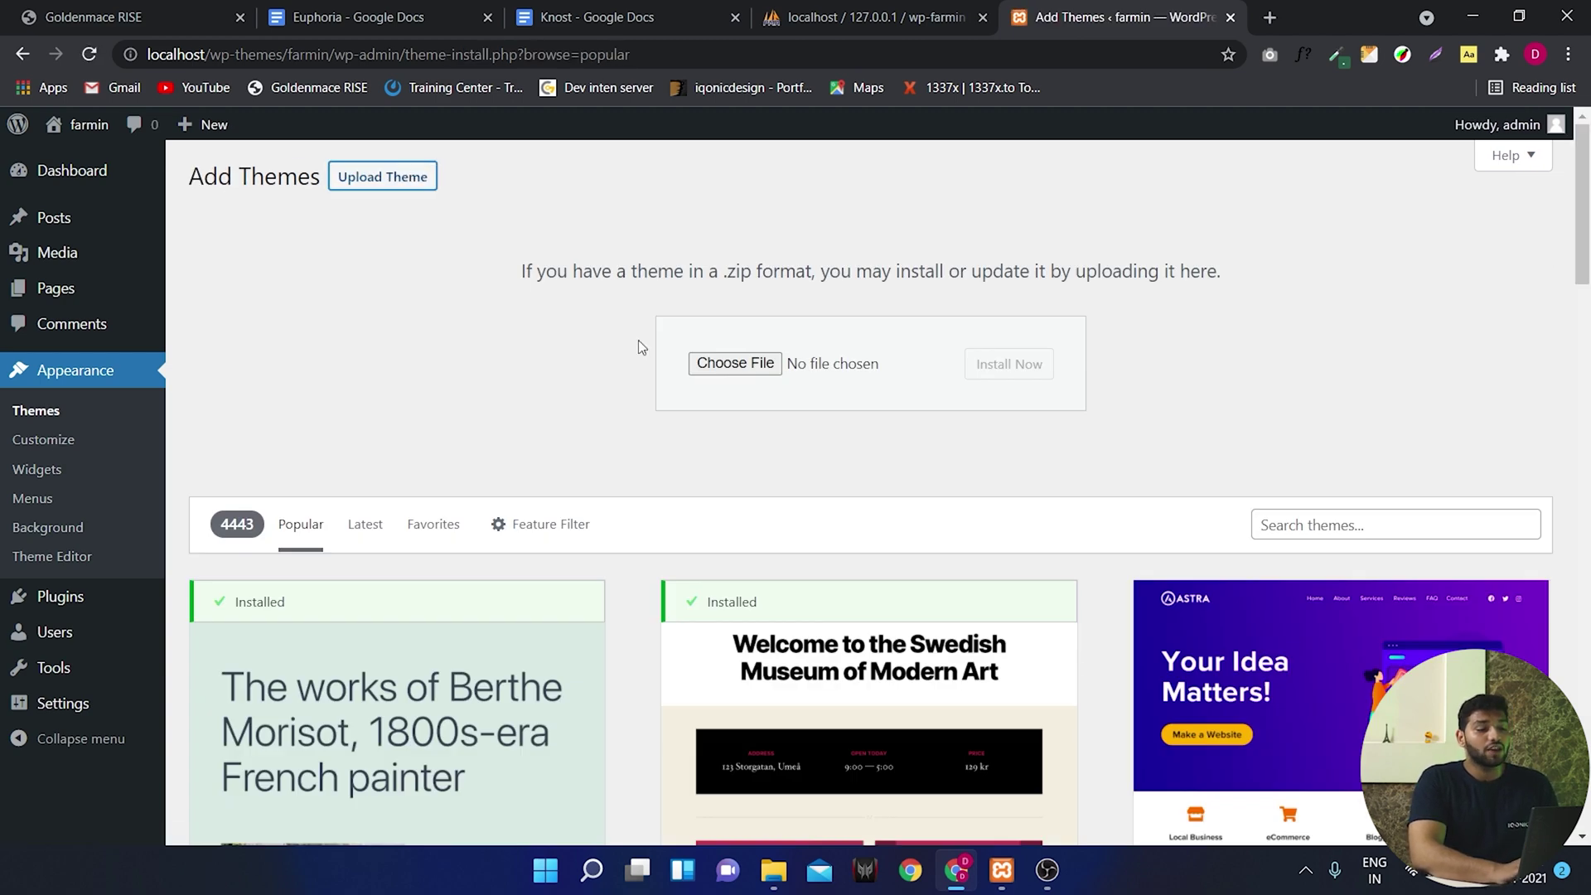
left_click(736, 360)
double_click(236, 220)
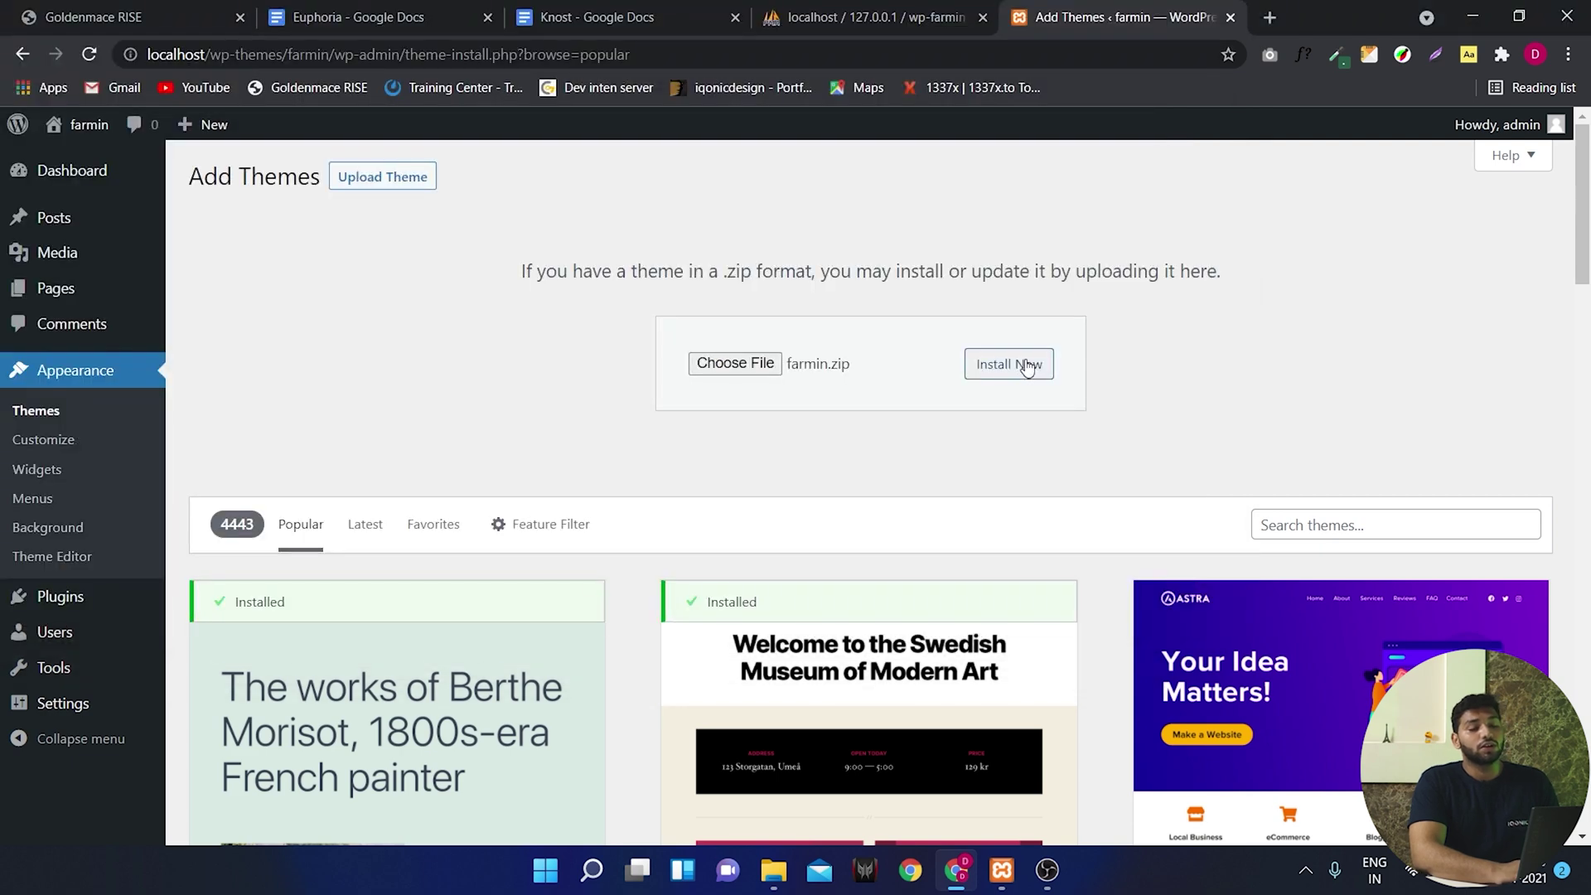
left_click(1008, 363)
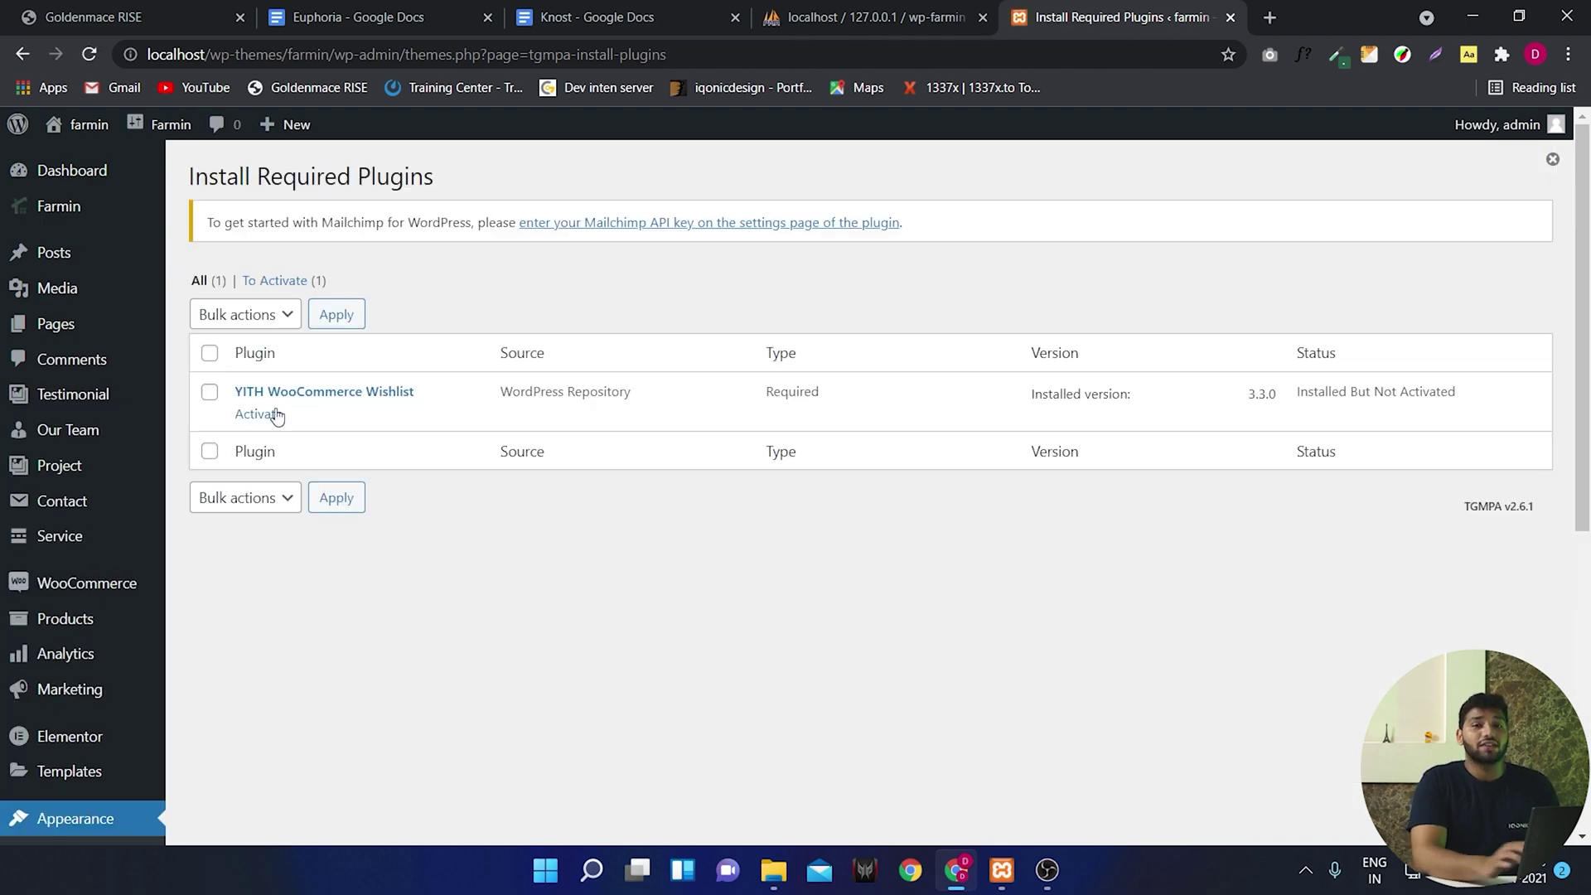
left_click(275, 415)
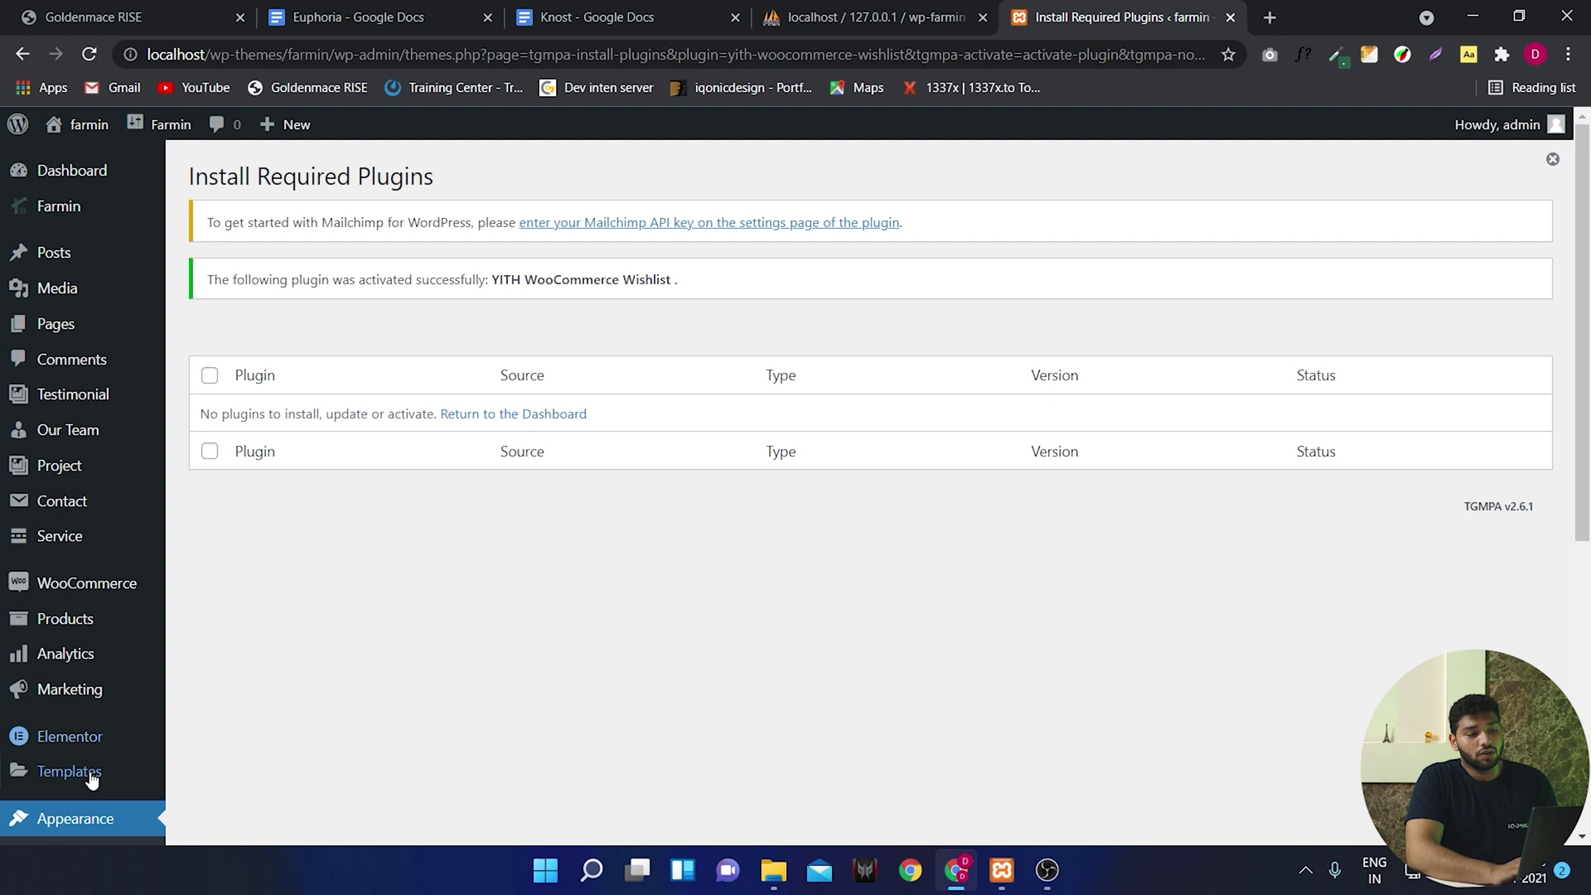
scroll(88, 795, "down", 1)
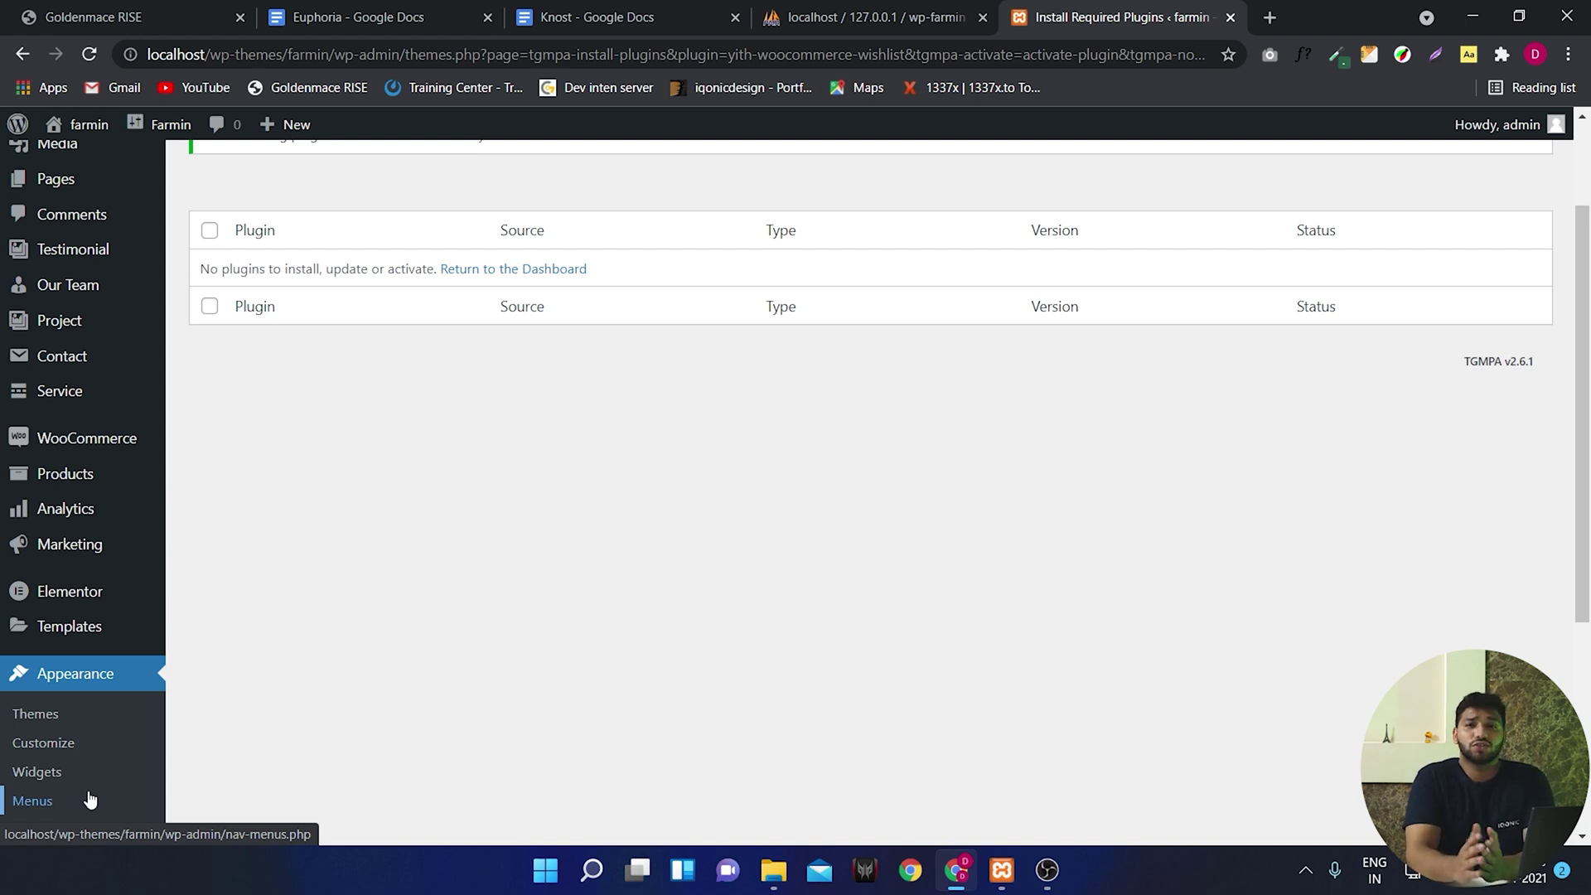
Start the Farmin demo data import from the Import Demo Data page.
left_click(75, 827)
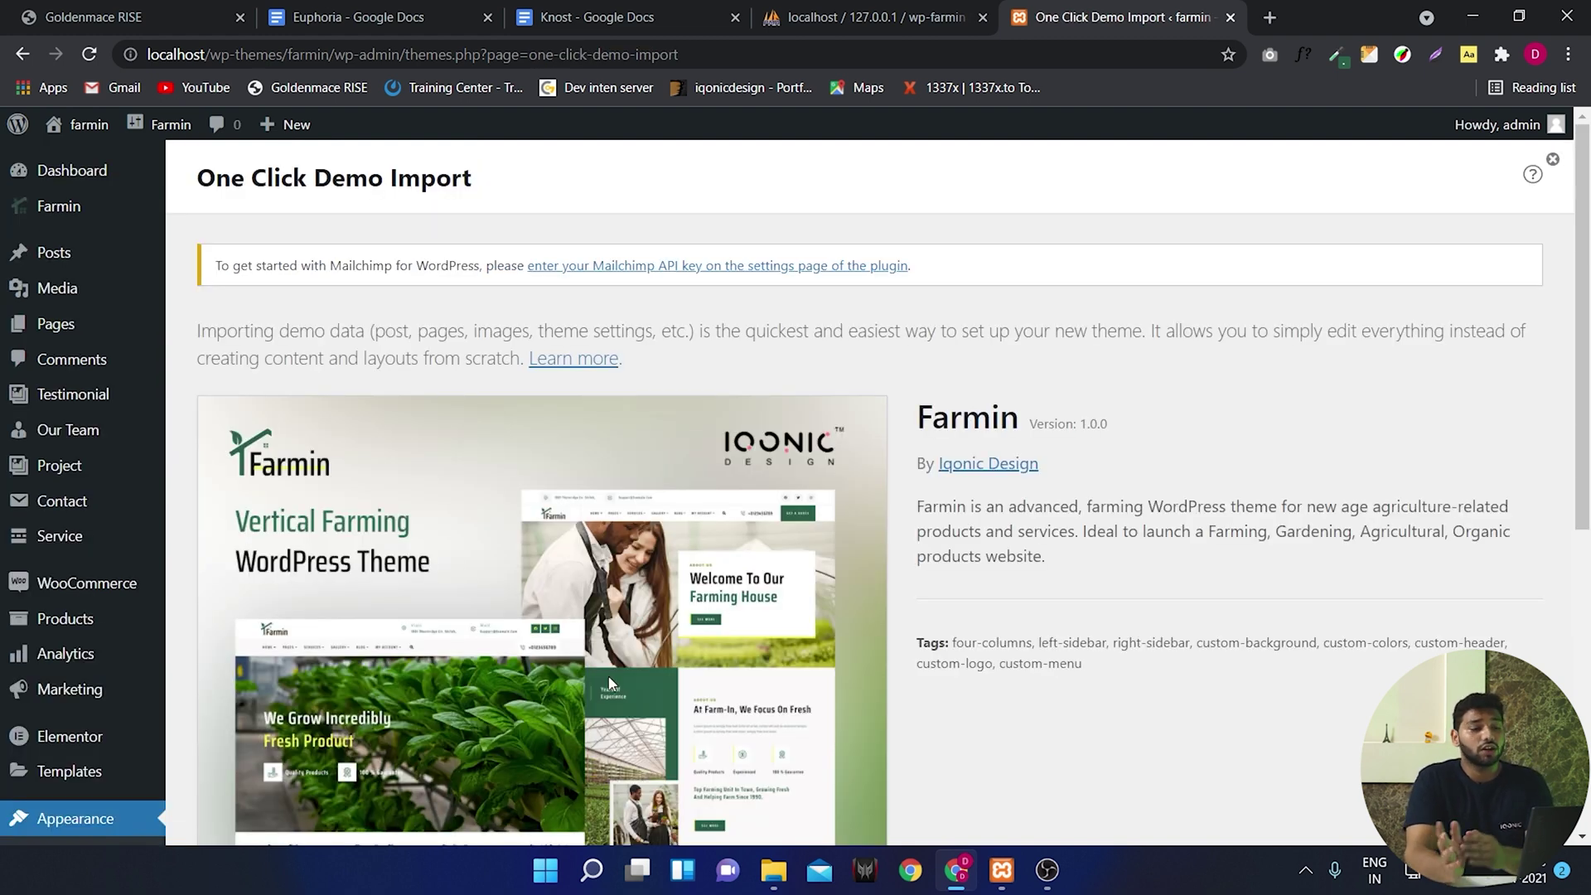
scroll(609, 683, "down", 5)
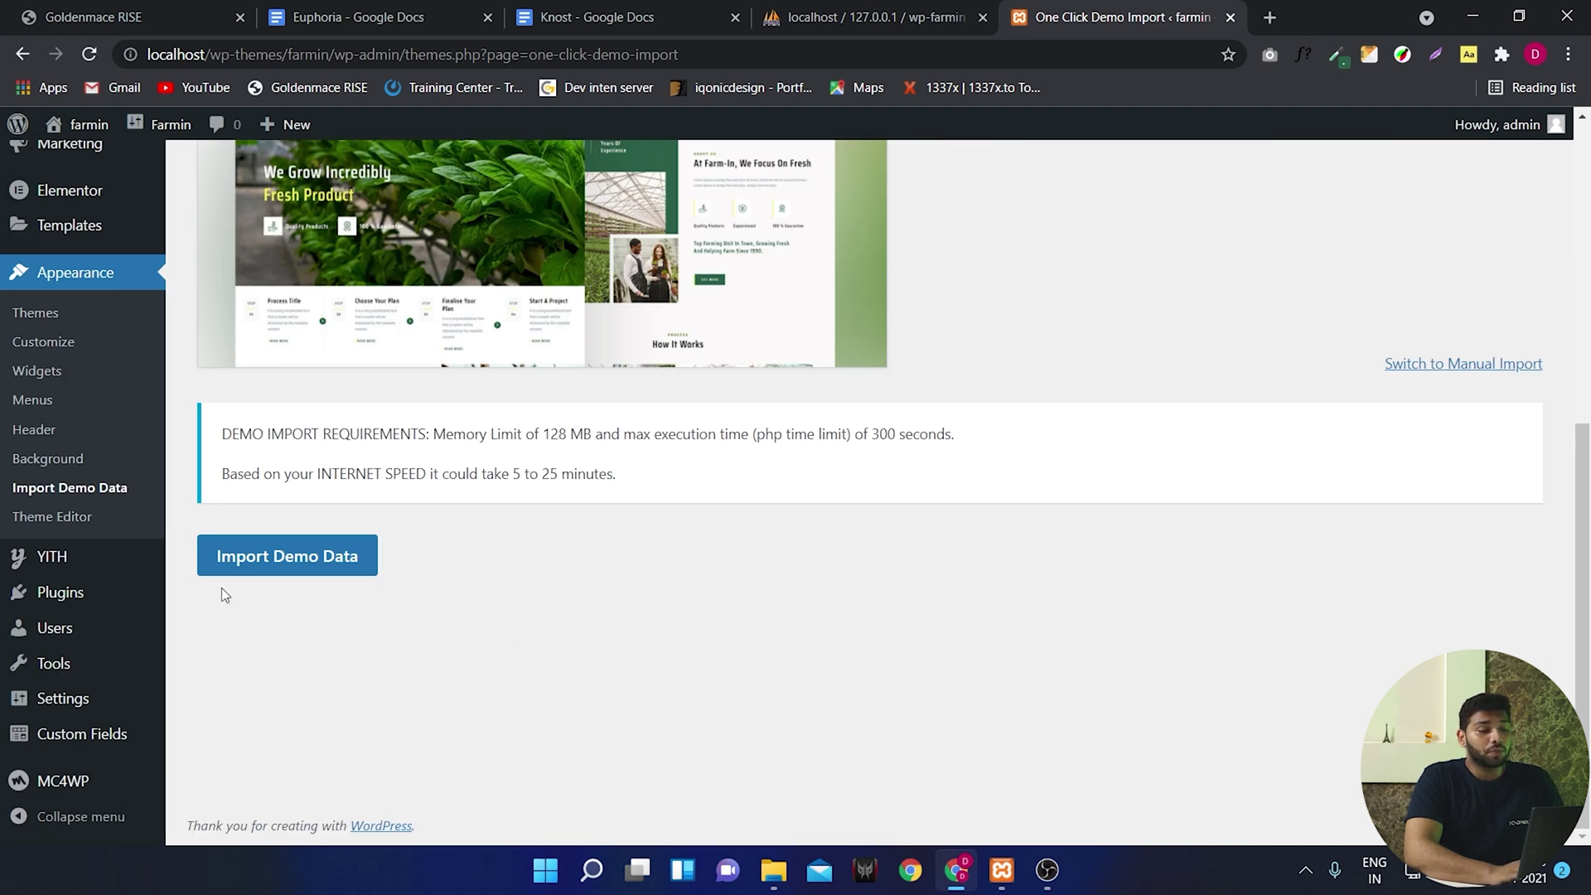
left_click(295, 556)
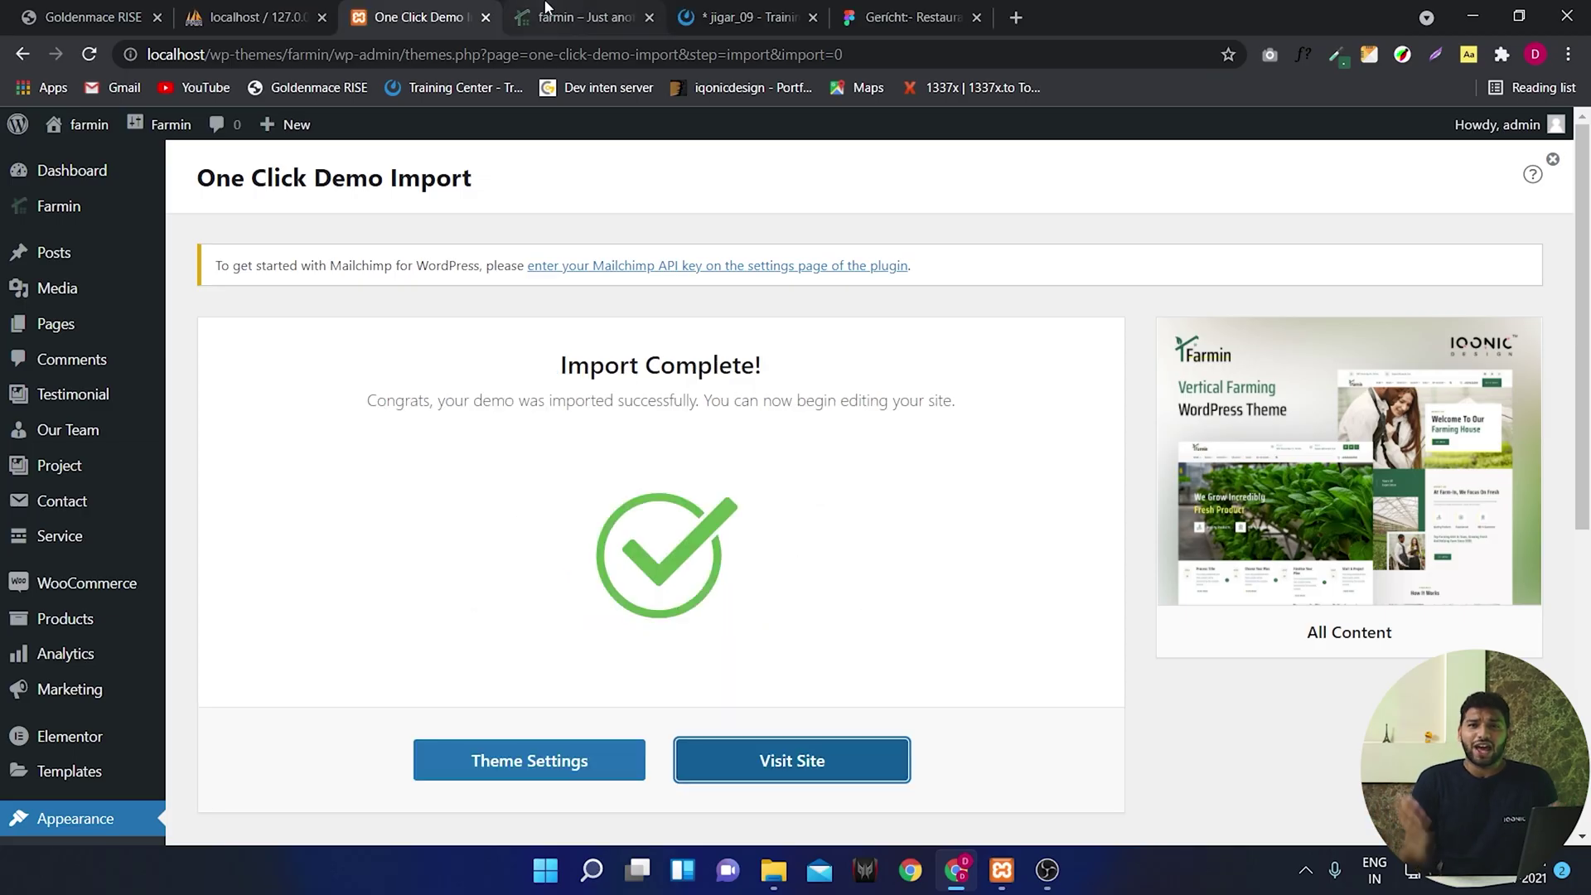
Review the imported Farmin farming homepage and return to its top.
left_click(545, 10)
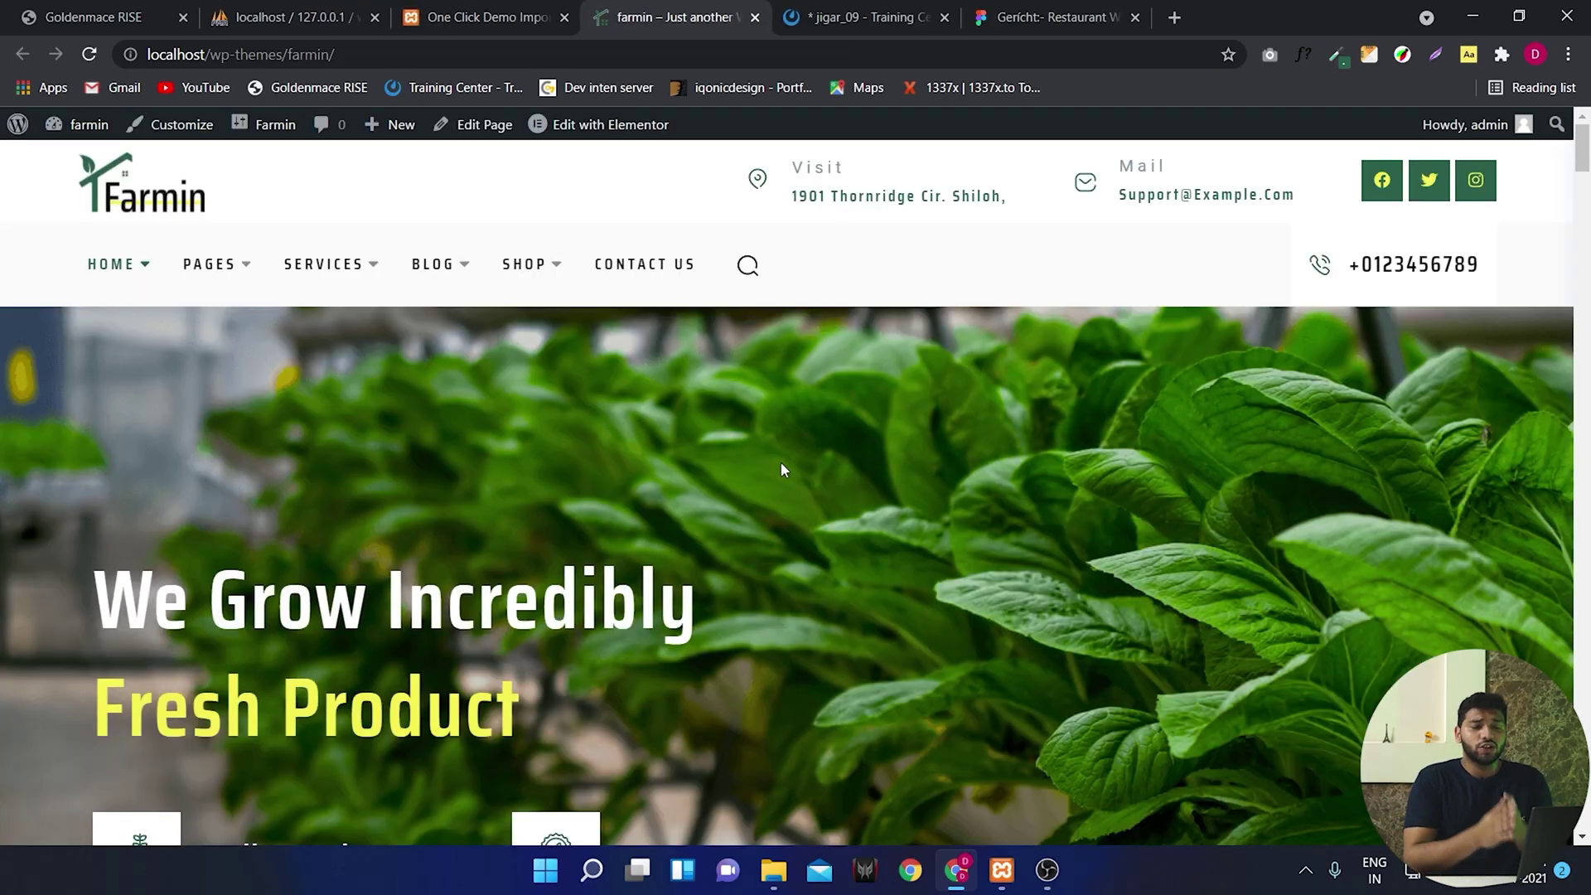
scroll(780, 461, "down", 2)
scroll(779, 461, "down", 3)
scroll(781, 470, "down", 2)
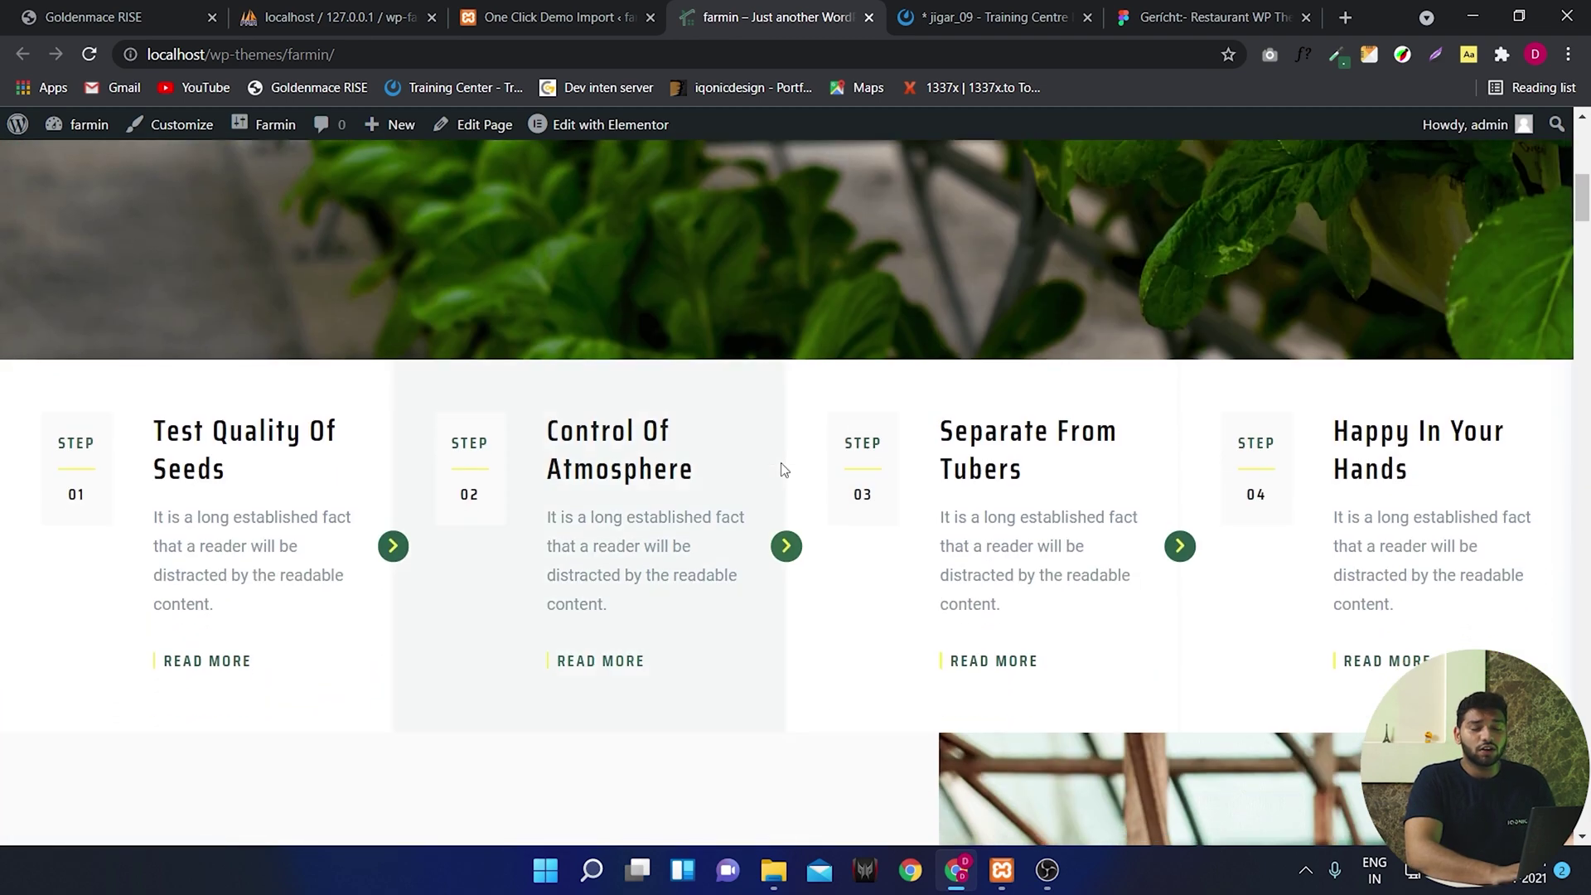
scroll(782, 469, "down", 2)
scroll(780, 470, "down", 3)
scroll(781, 471, "down", 1)
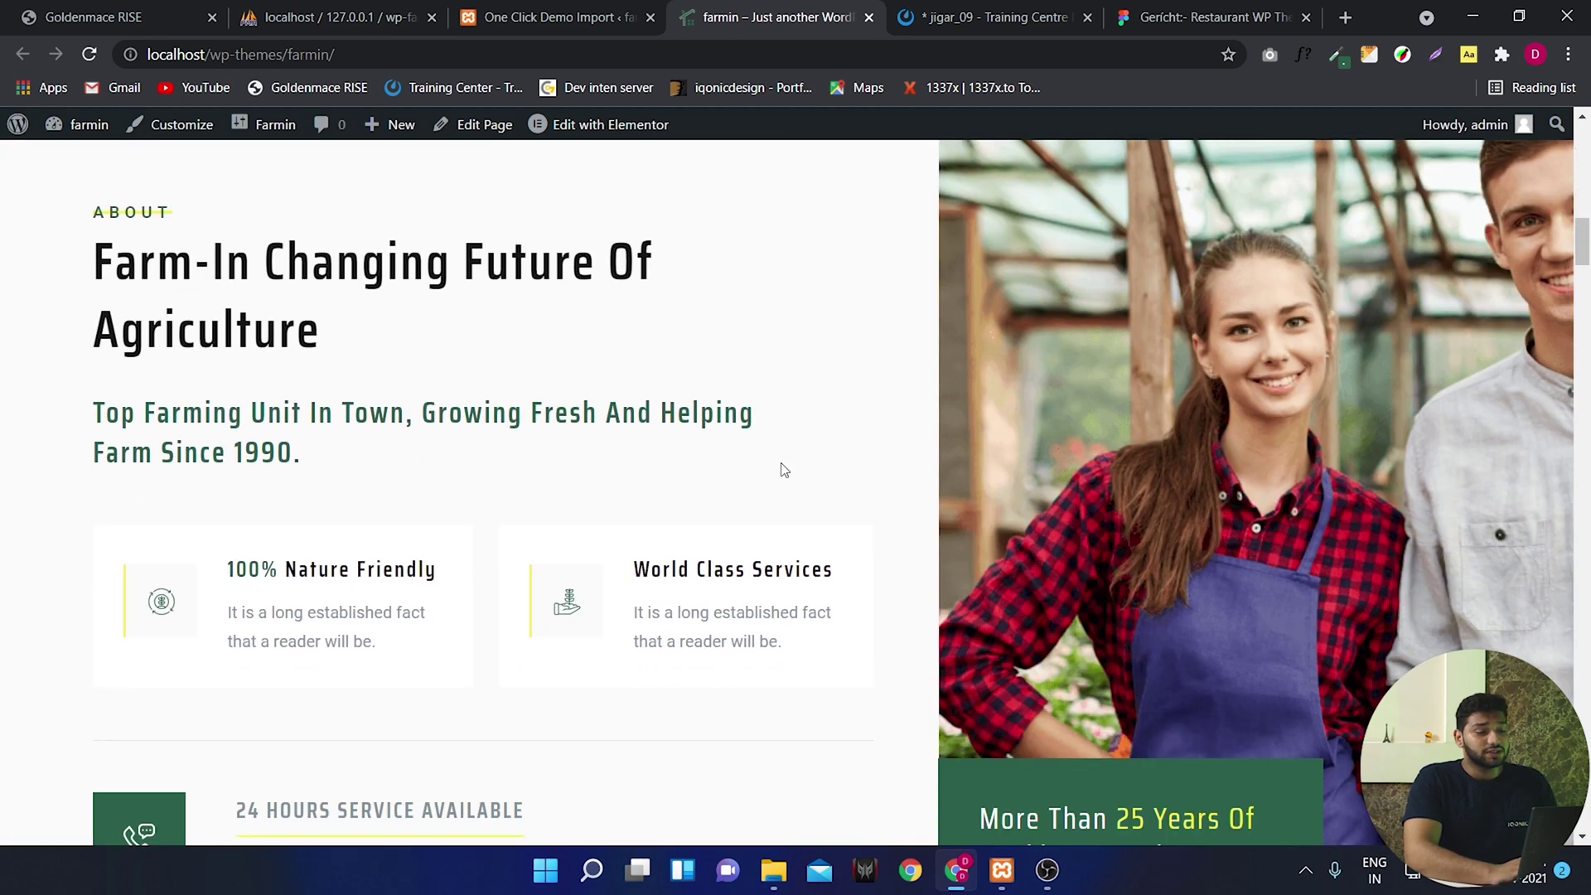
scroll(781, 470, "down", 3)
scroll(781, 470, "down", 2)
scroll(780, 470, "down", 4)
scroll(781, 469, "down", 4)
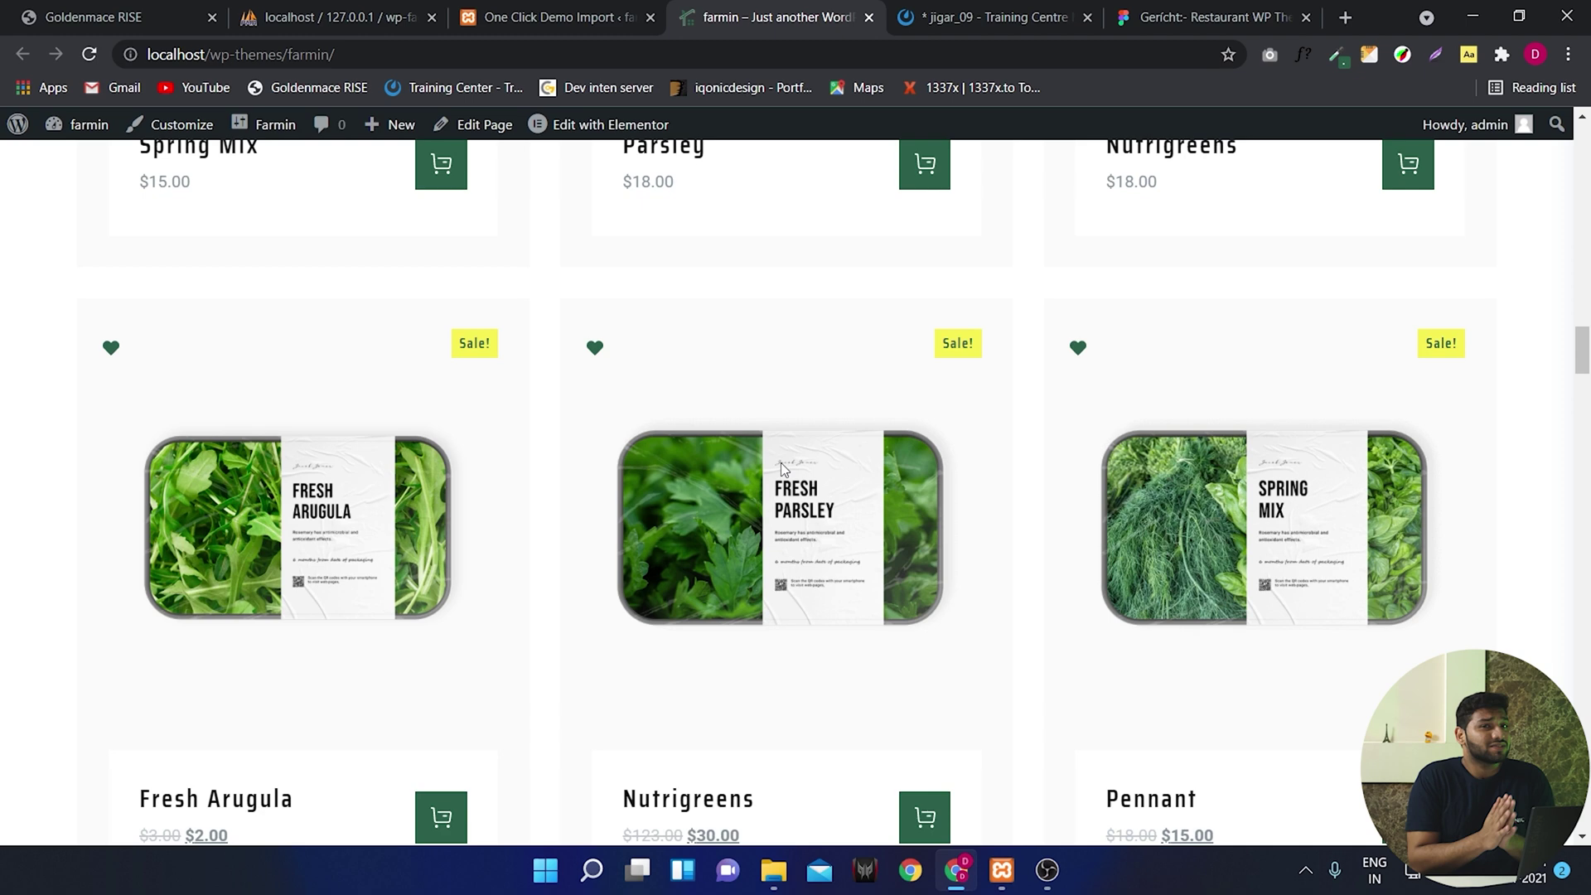
scroll(780, 468, "down", 3)
scroll(781, 469, "down", 3)
scroll(781, 469, "down", 2)
key("Home")
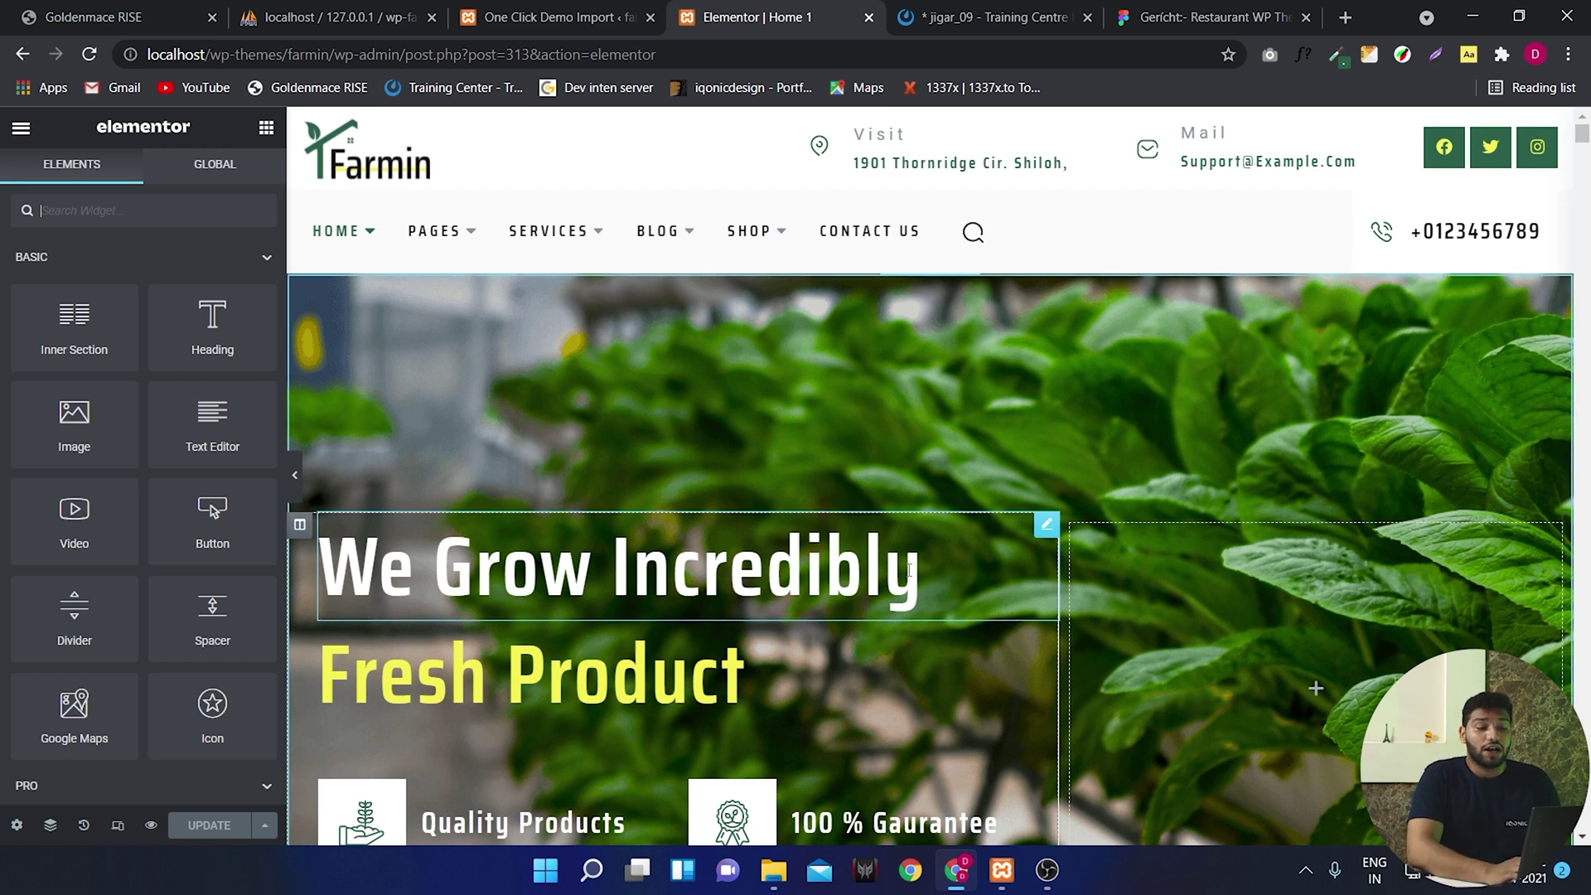
Retitle the hero 'Farming Is A Profession Of Hope.' and set a lettuce background photo.
left_click(911, 569)
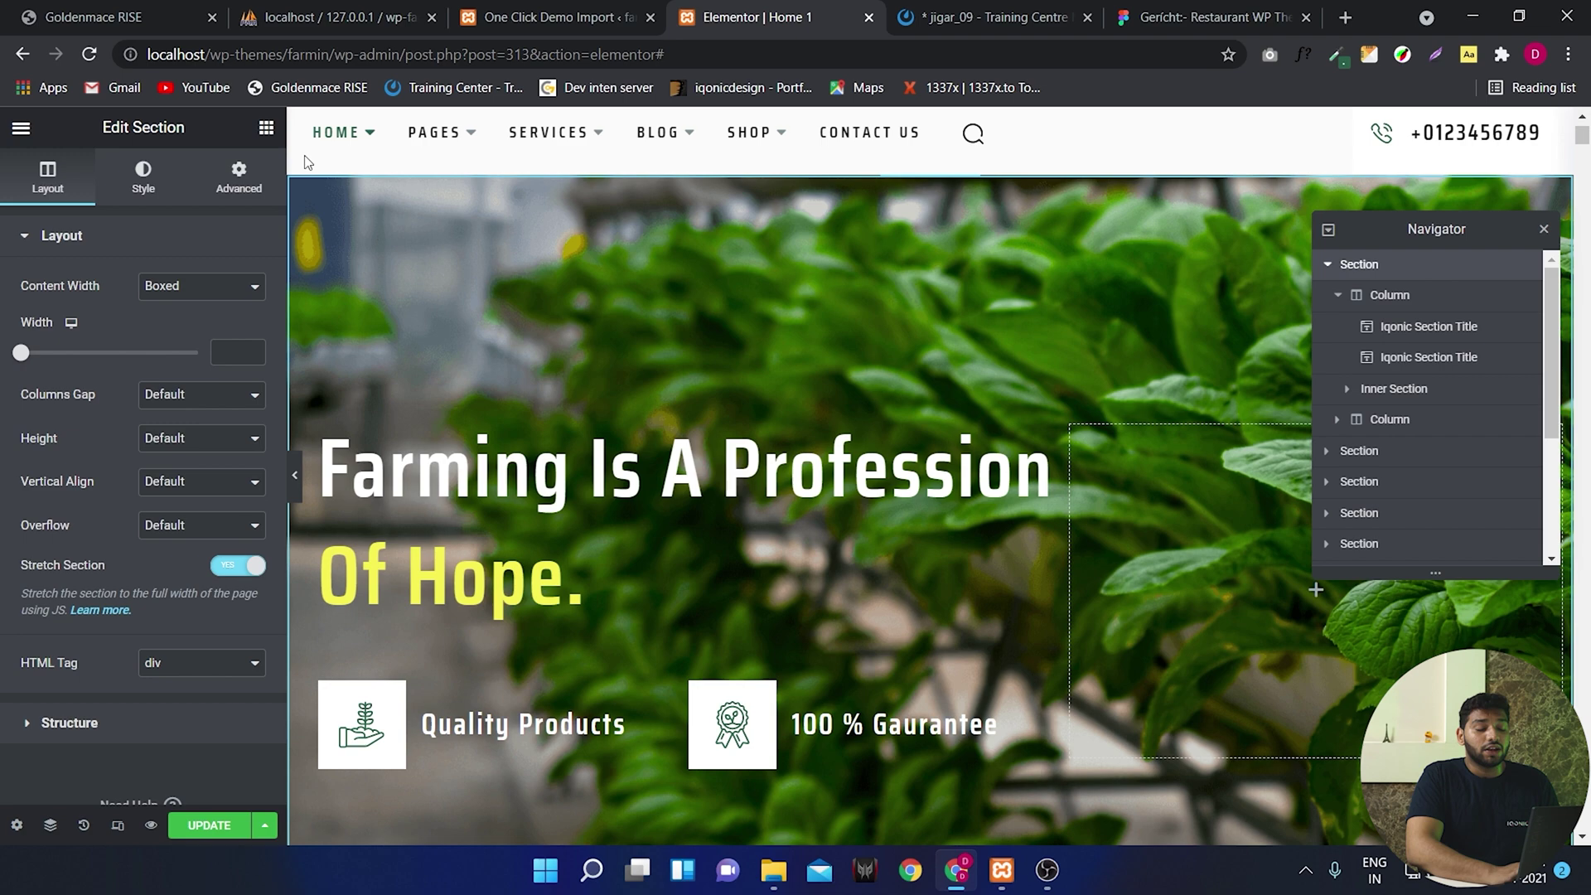
left_click(139, 177)
left_click(220, 485)
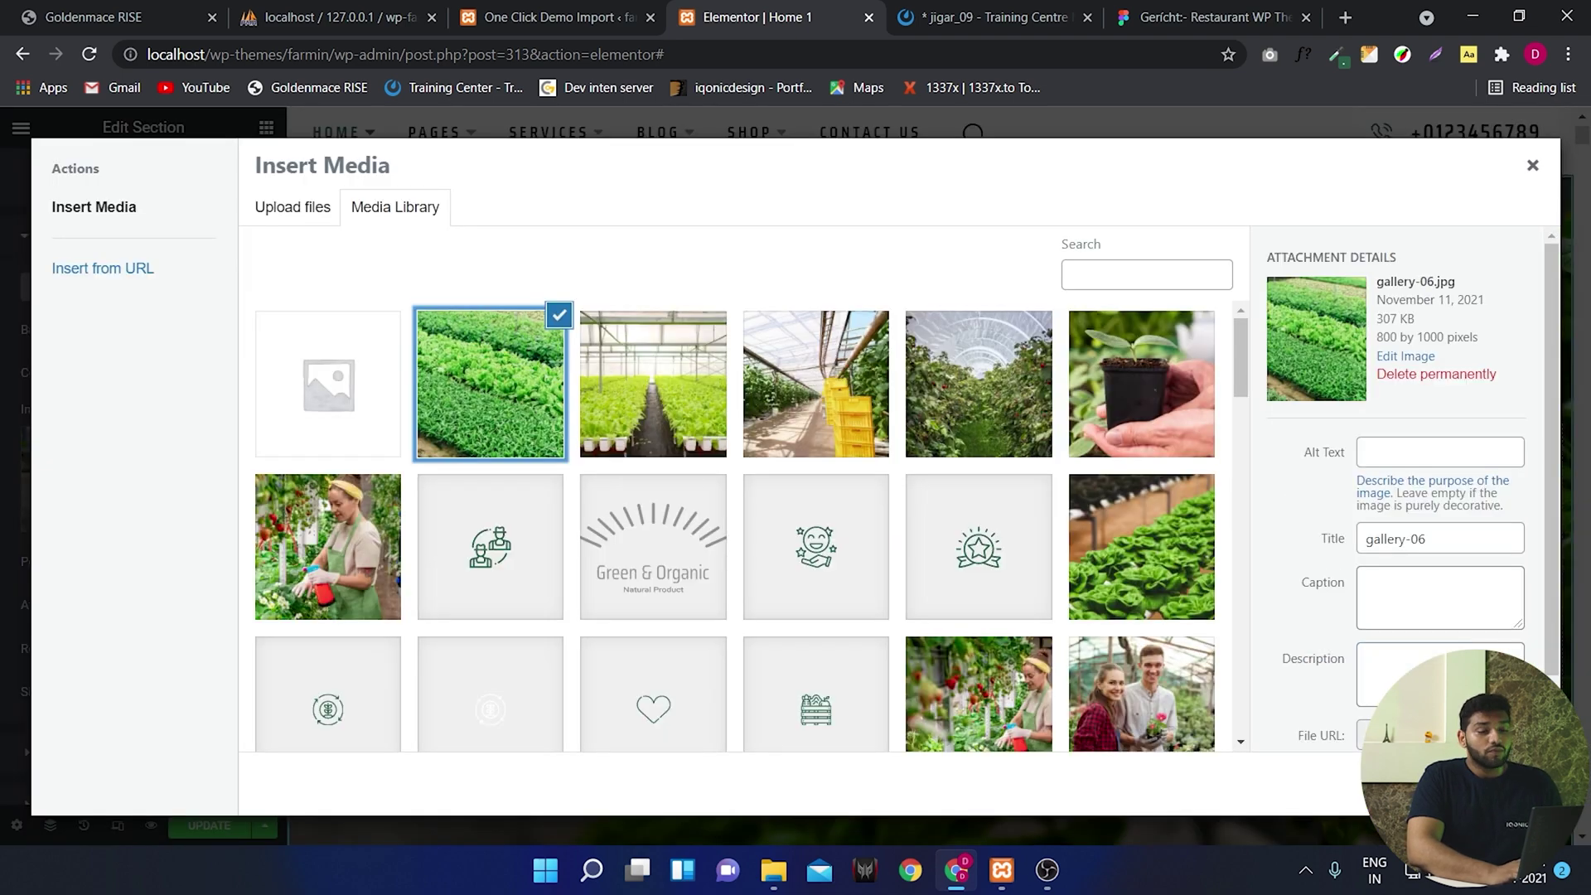
left_click(1480, 781)
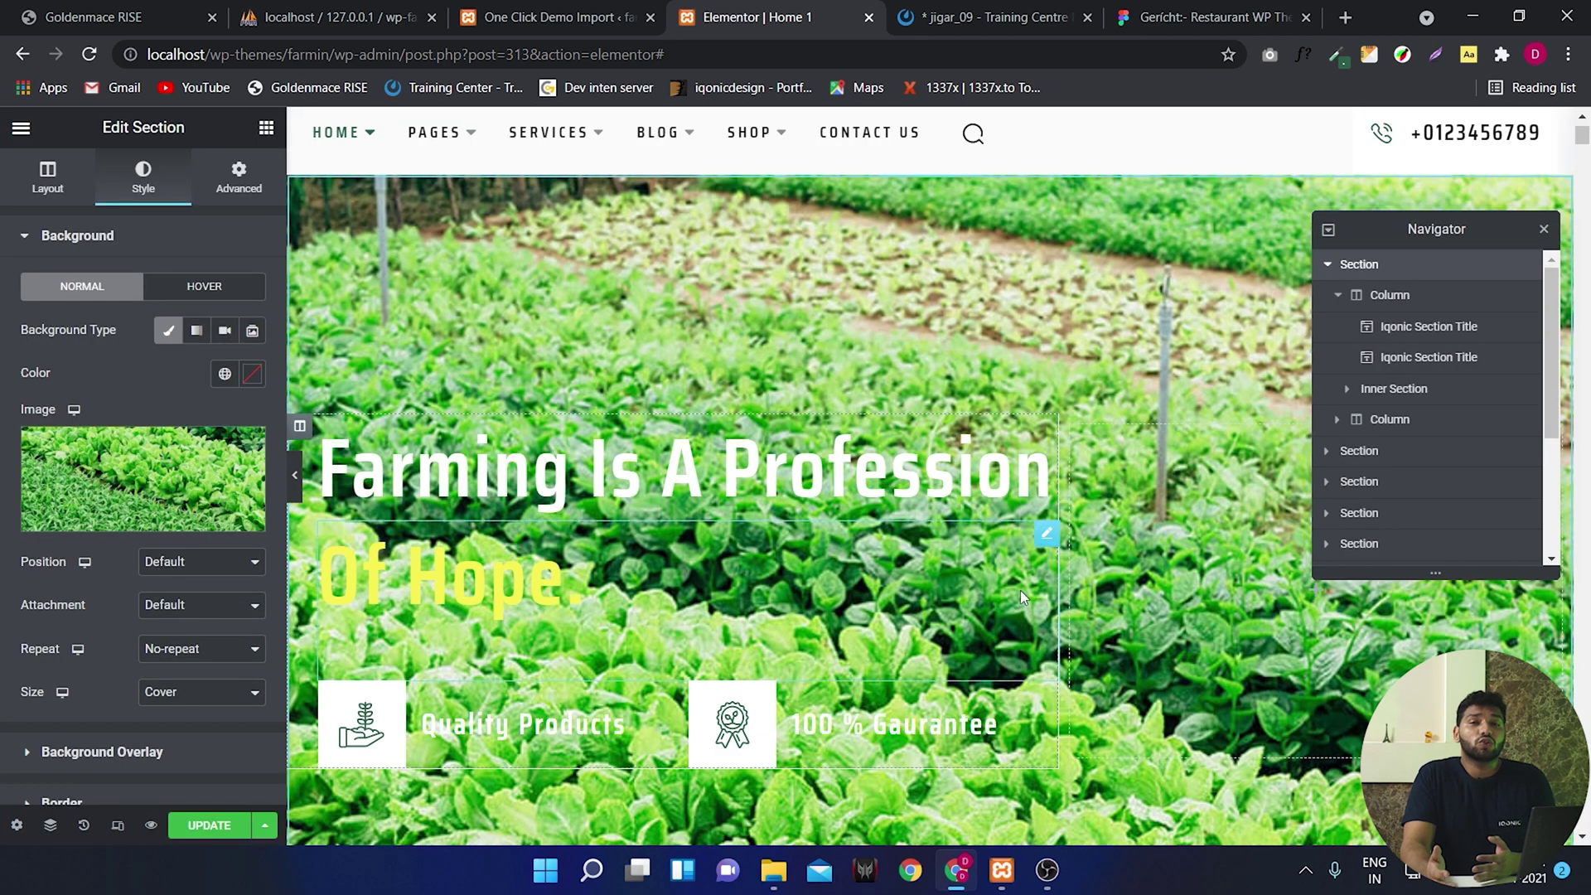
scroll(955, 324, "down", 1)
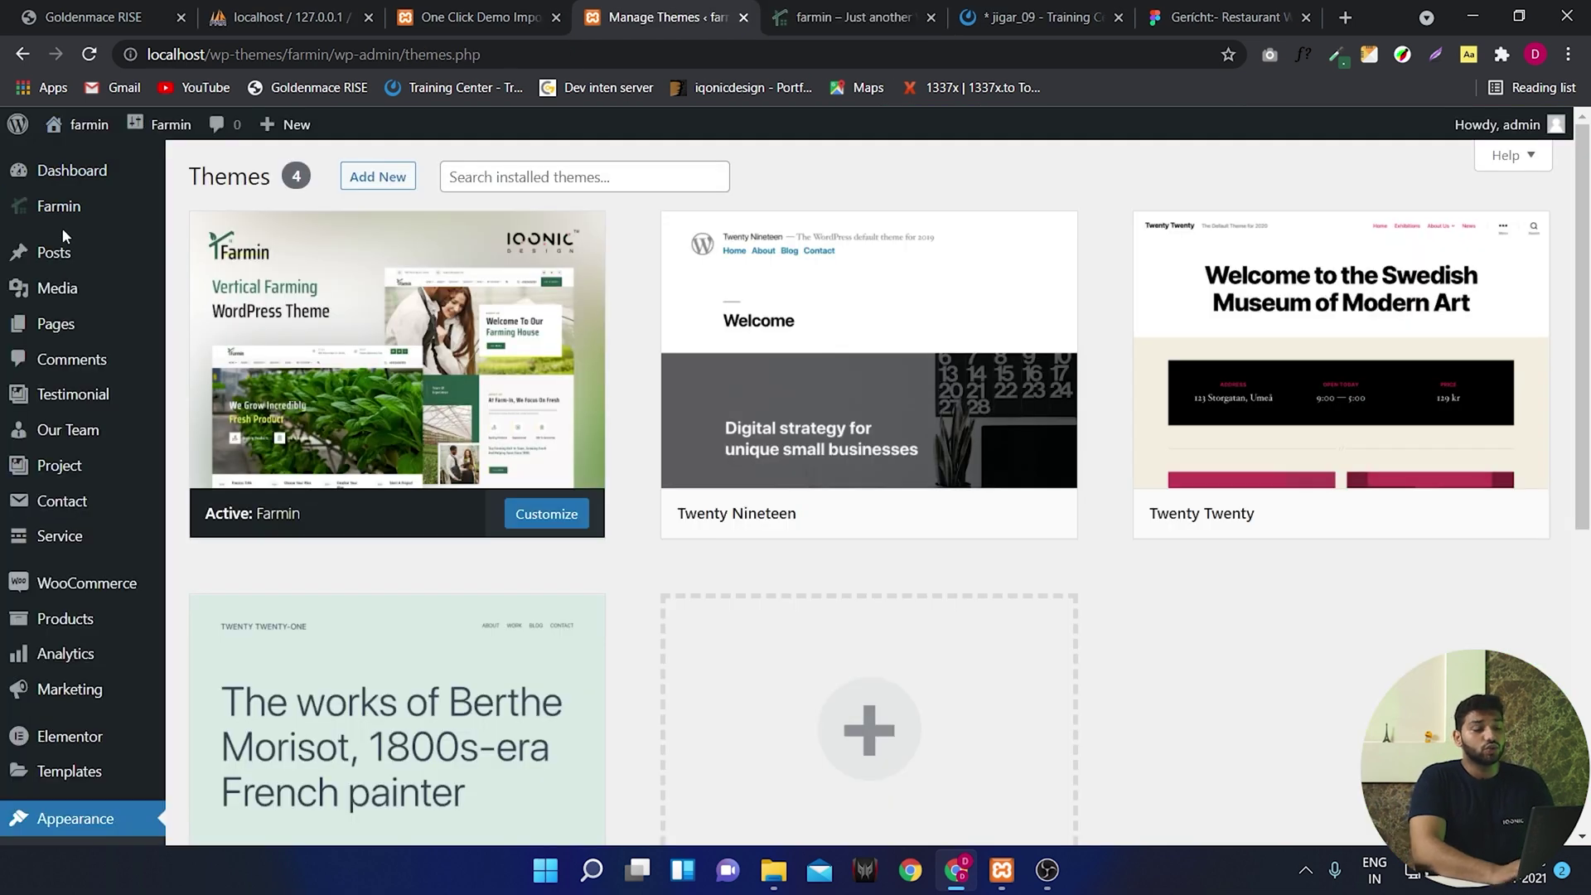
Set the Country Road Creations image as the site logo in Farmin theme options.
left_click(60, 210)
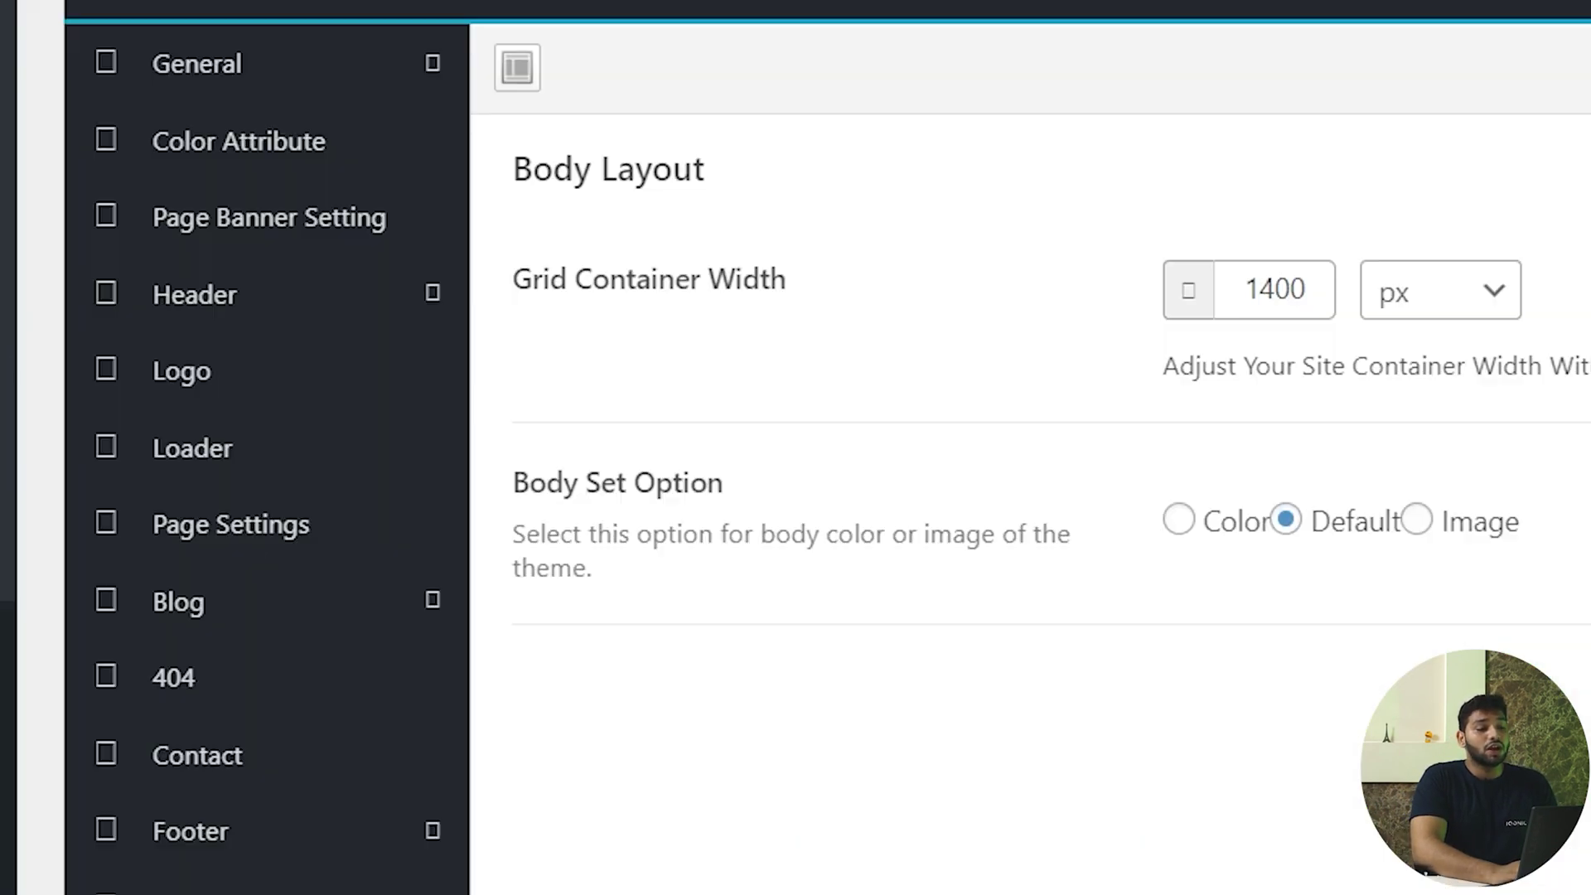
scroll(1204, 452, "down", 3)
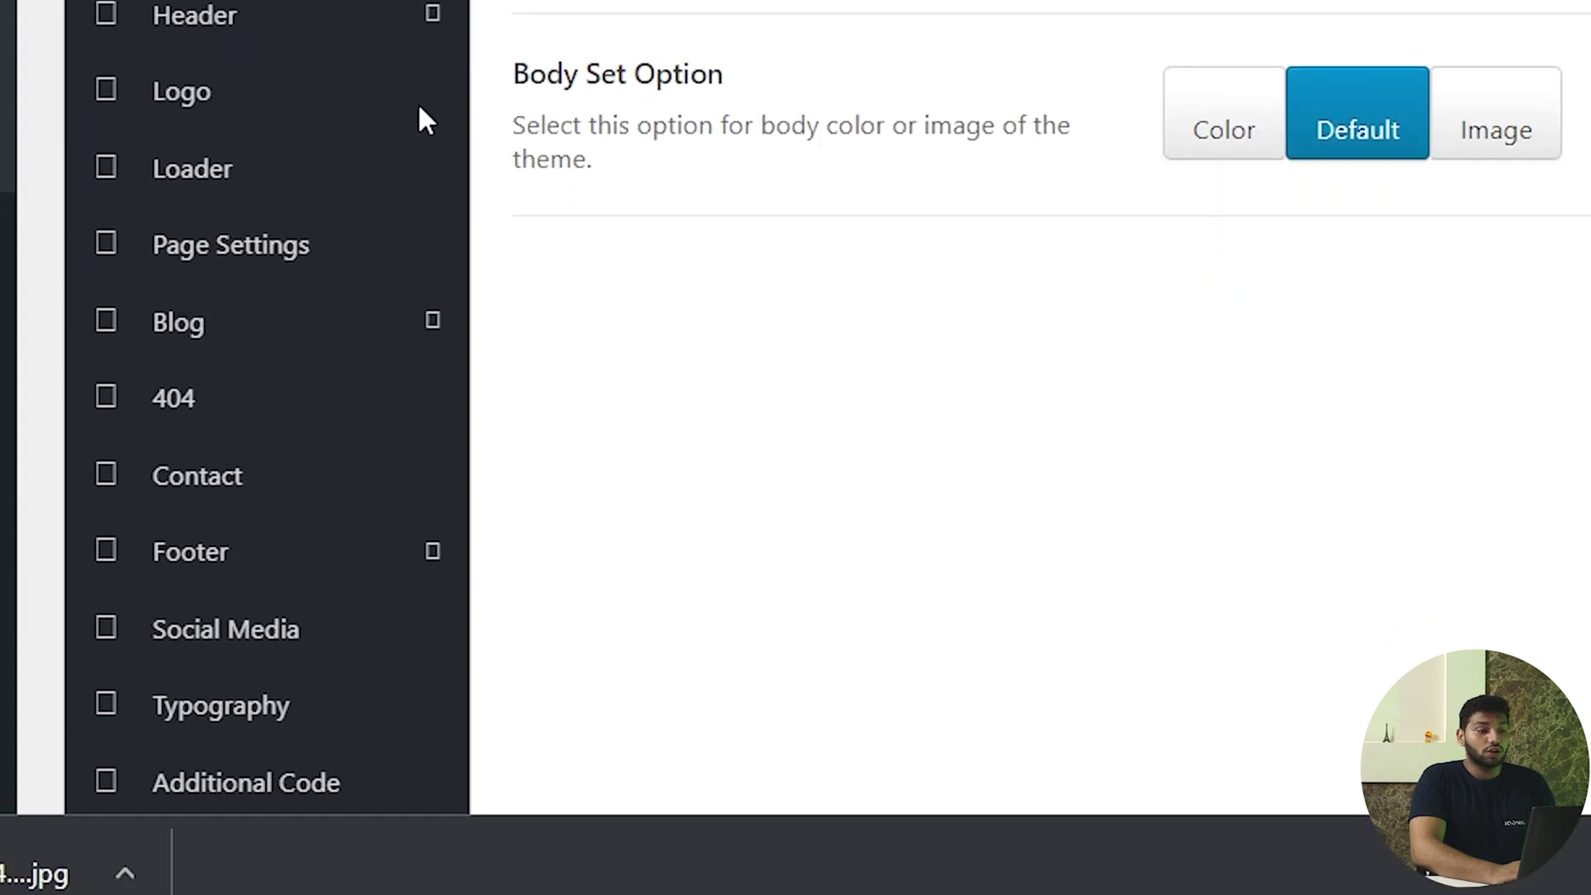
left_click(213, 95)
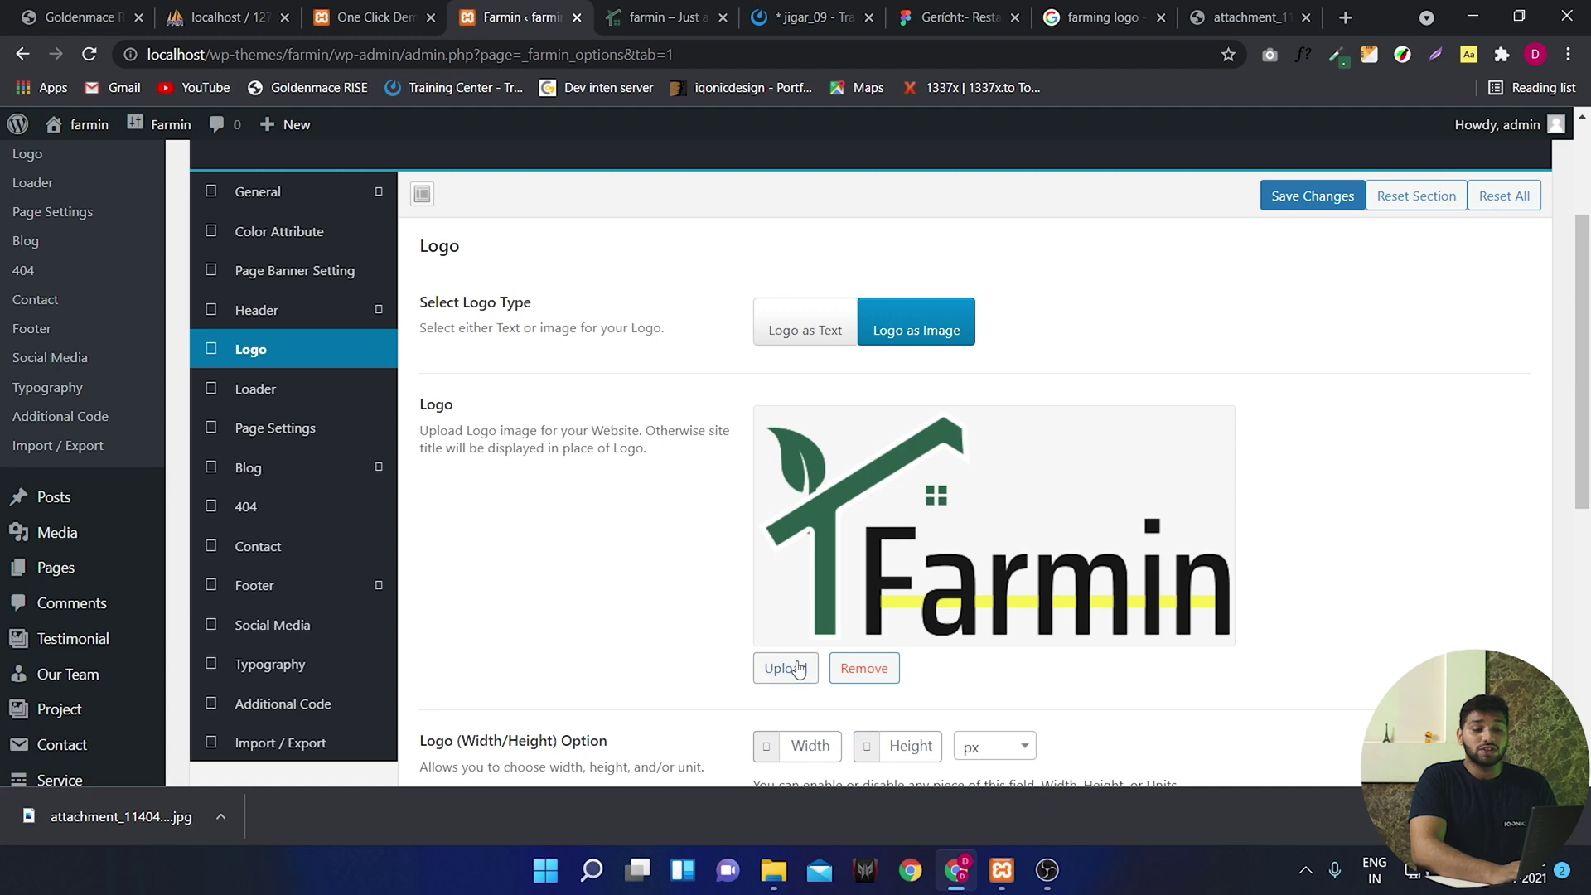
left_click(799, 669)
left_click(1491, 783)
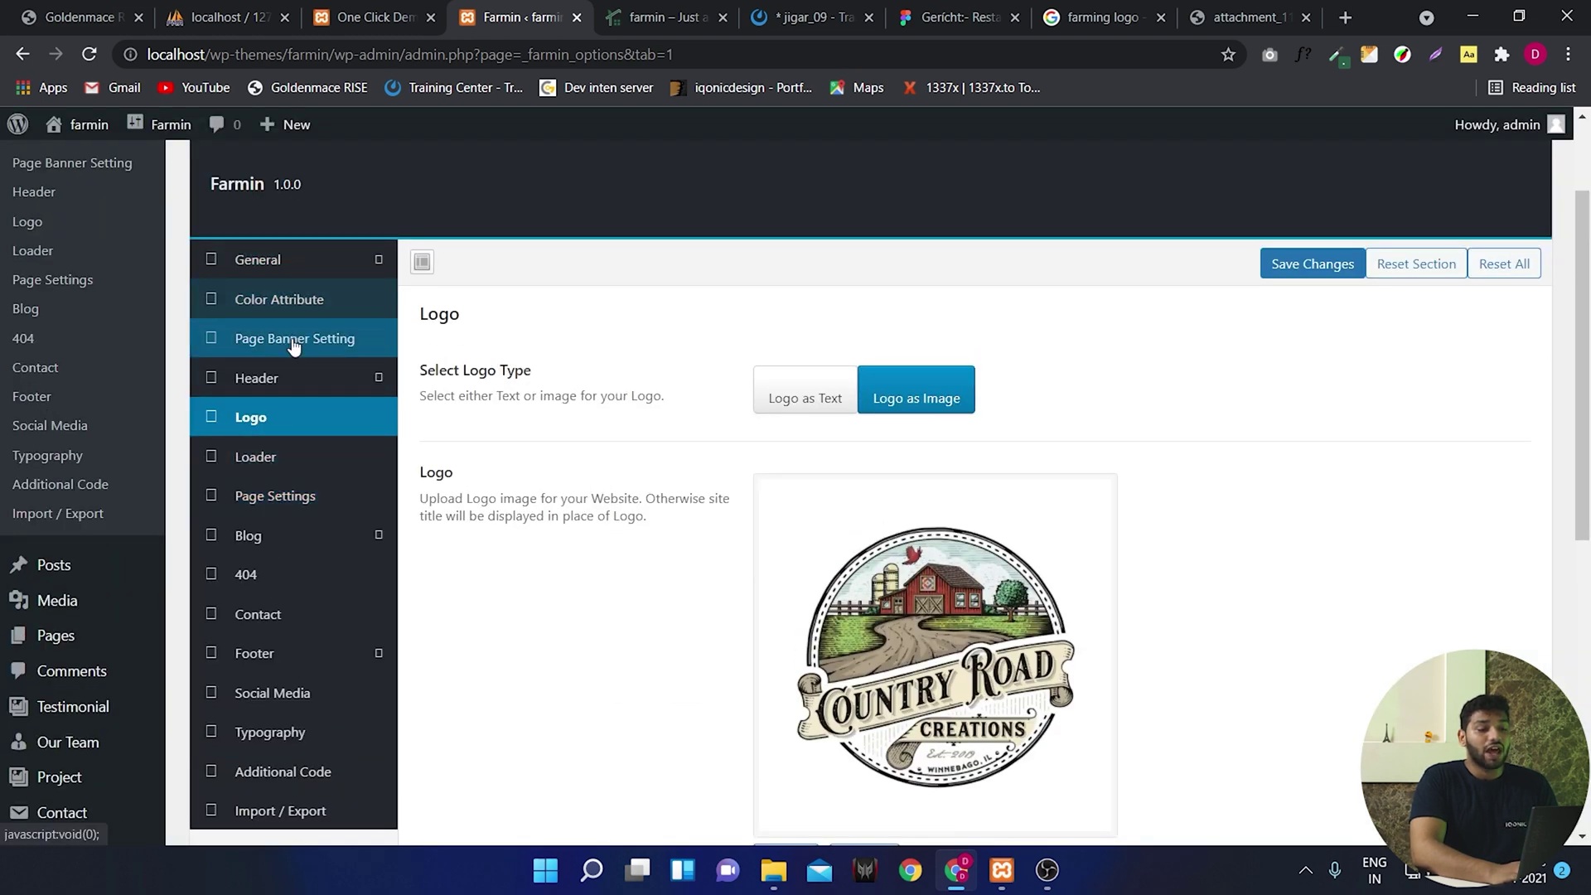
Turn on custom fonts in the Farmin typography settings.
left_click(302, 385)
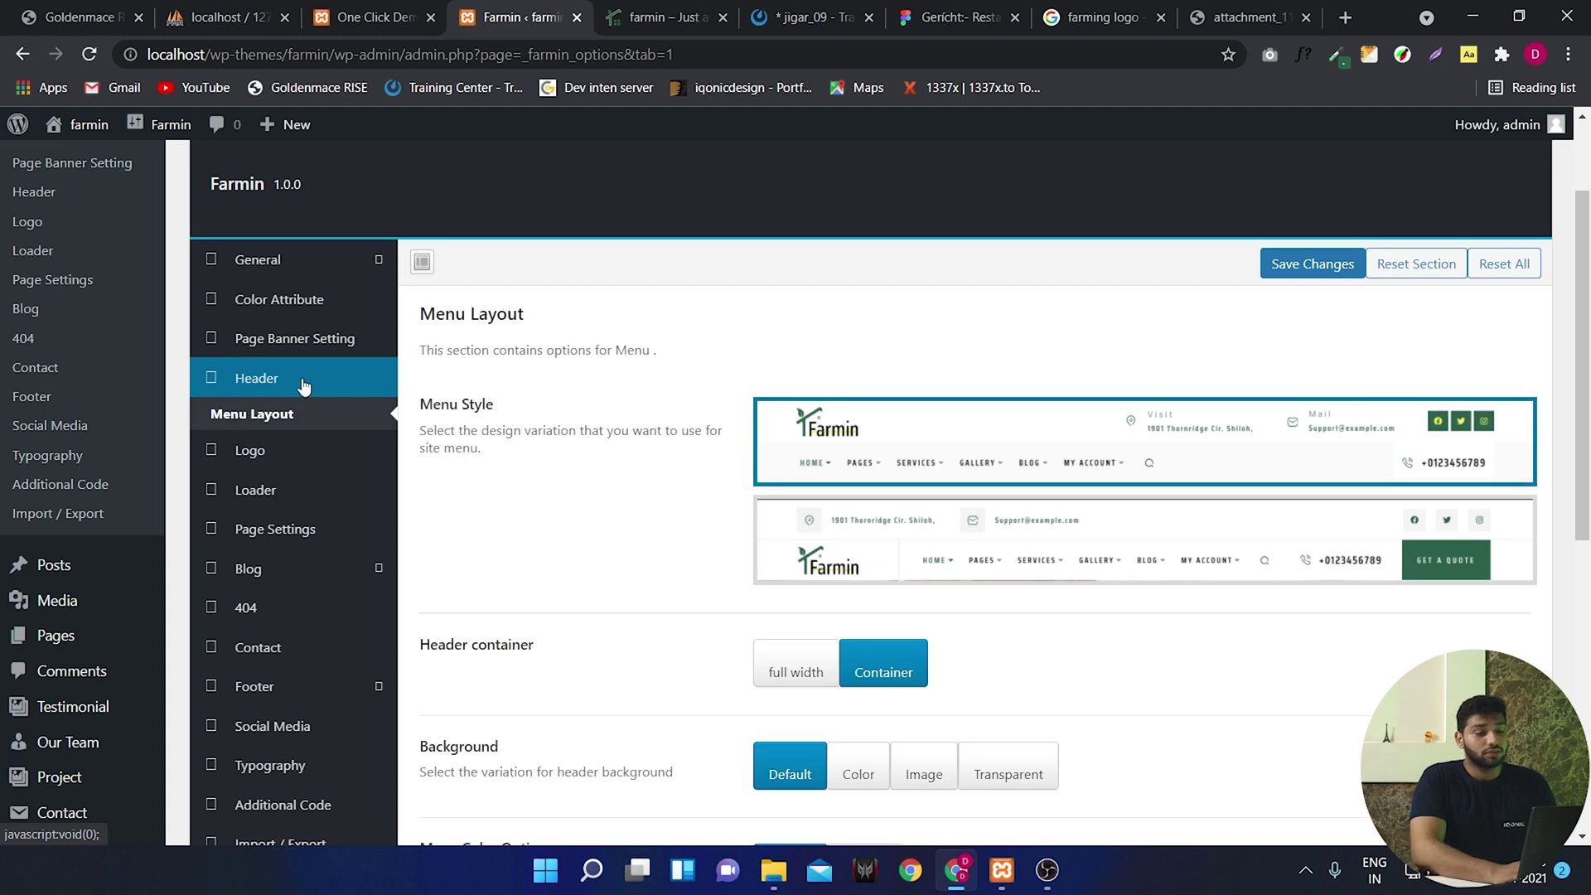
left_click(284, 761)
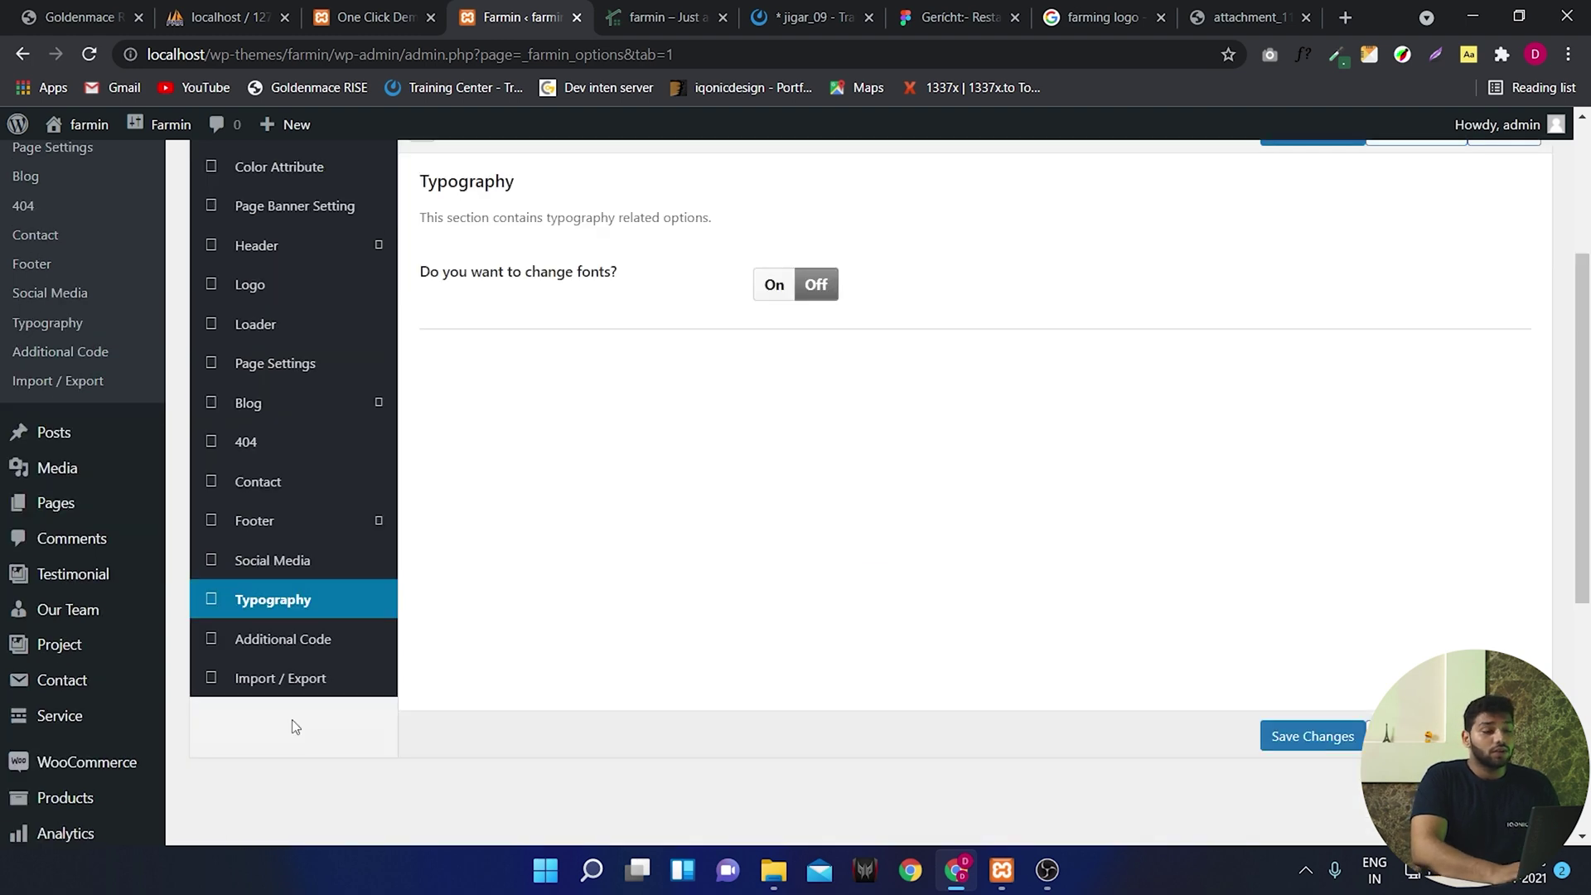
left_click(773, 282)
scroll(775, 280, "up", 2)
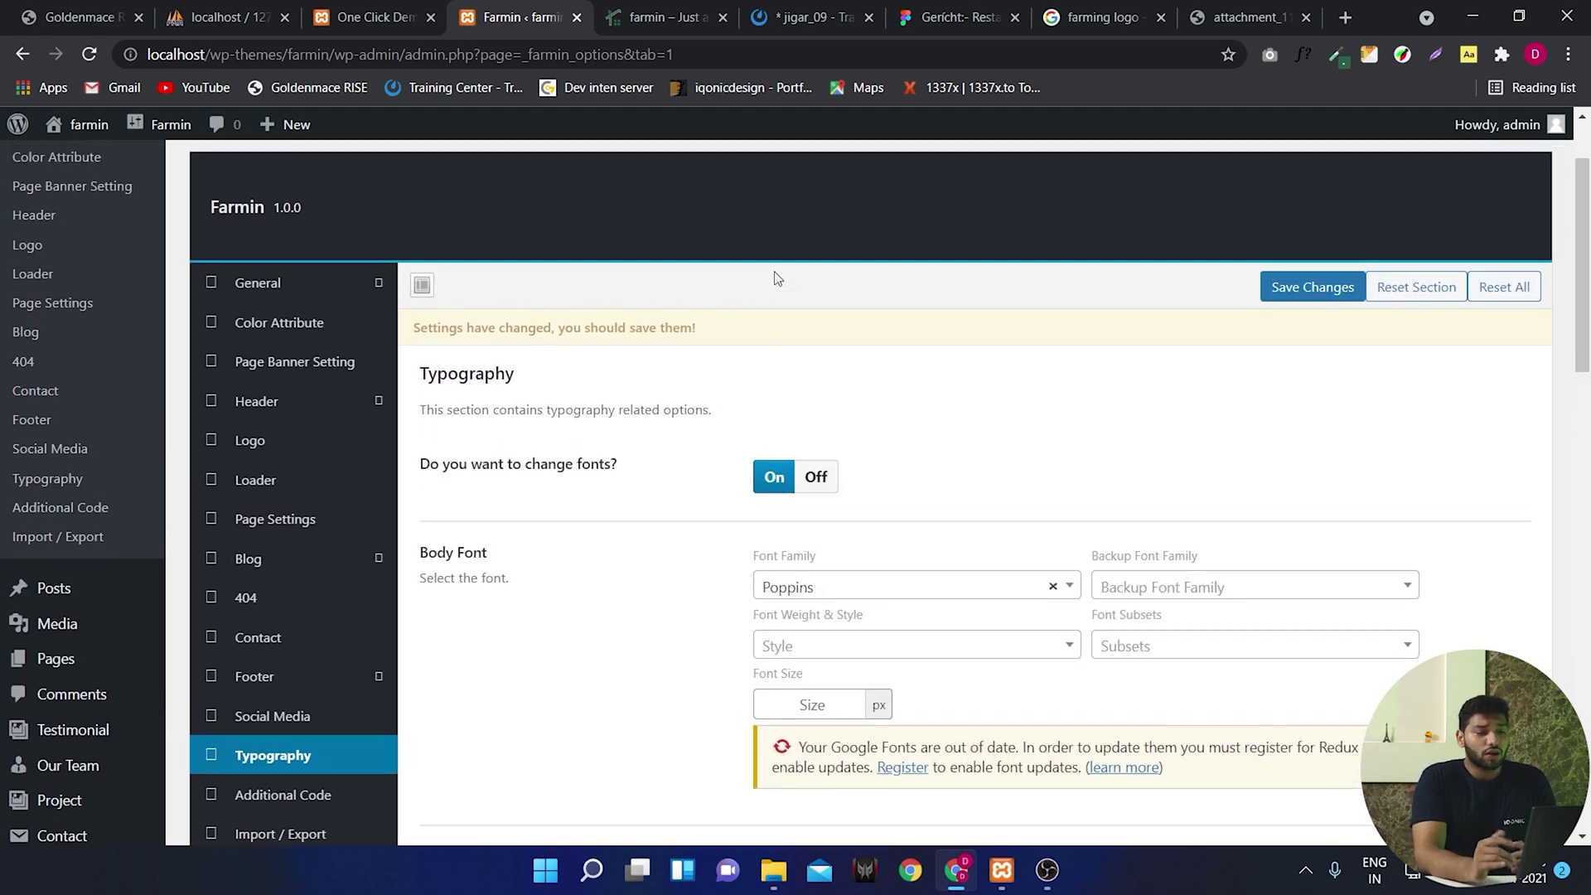